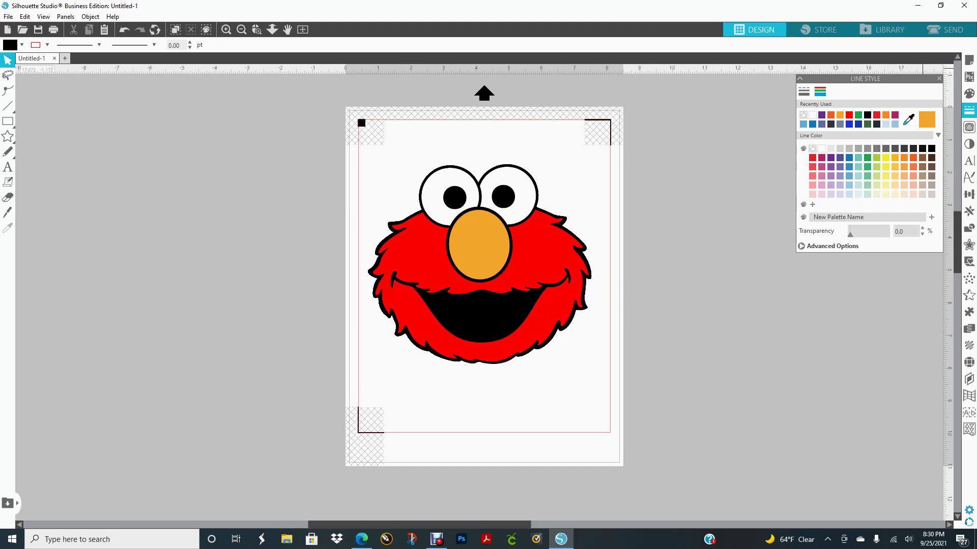
Open the Trace tool and mark a trace area enclosing the entire Elmo face.
click(938, 78)
click(504, 245)
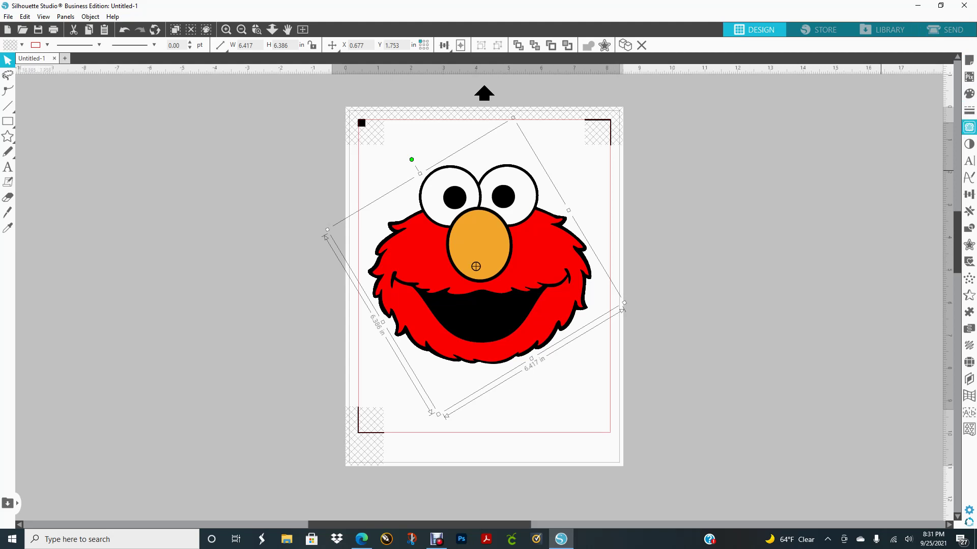
click(969, 127)
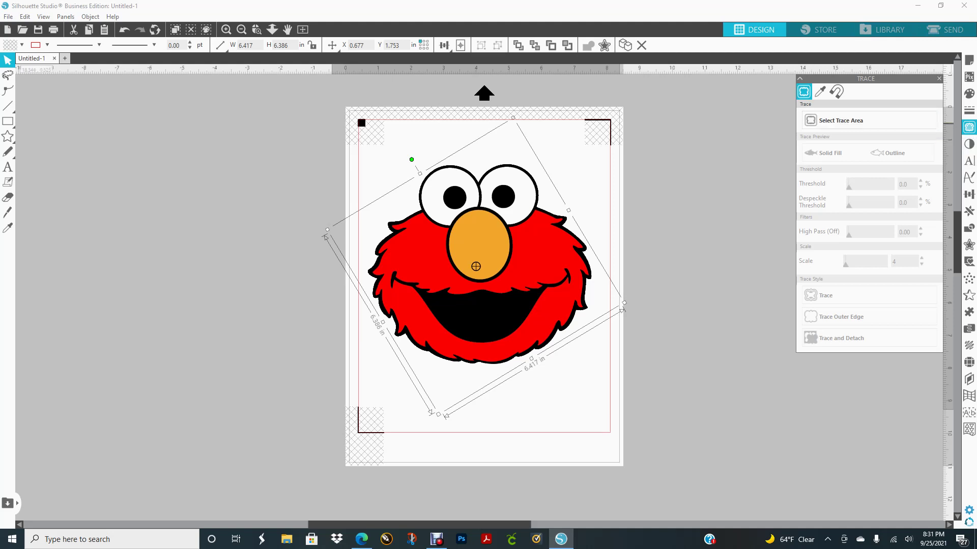
click(869, 121)
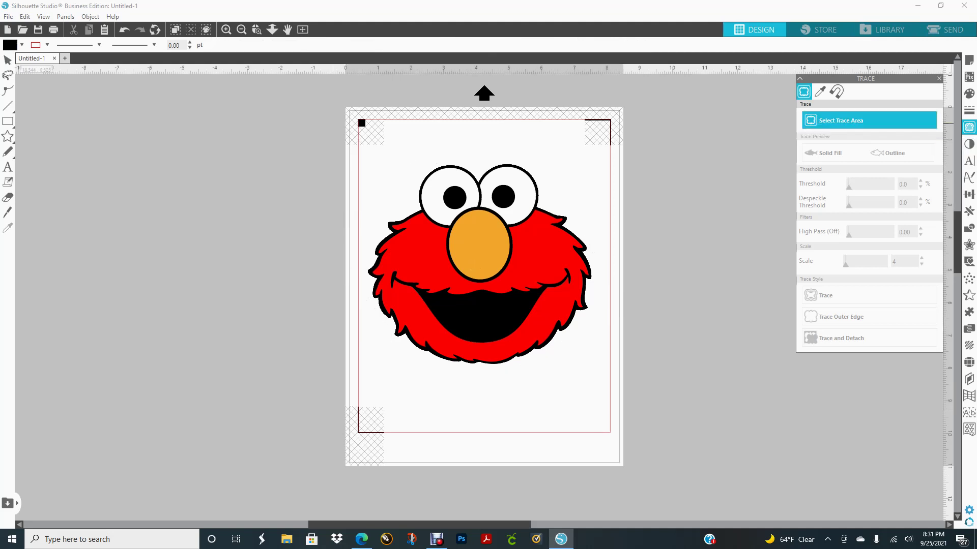
mouse_move(321, 119)
mouse_down()
mouse_move(697, 225)
mouse_move(674, 436)
mouse_move(675, 412)
mouse_up()
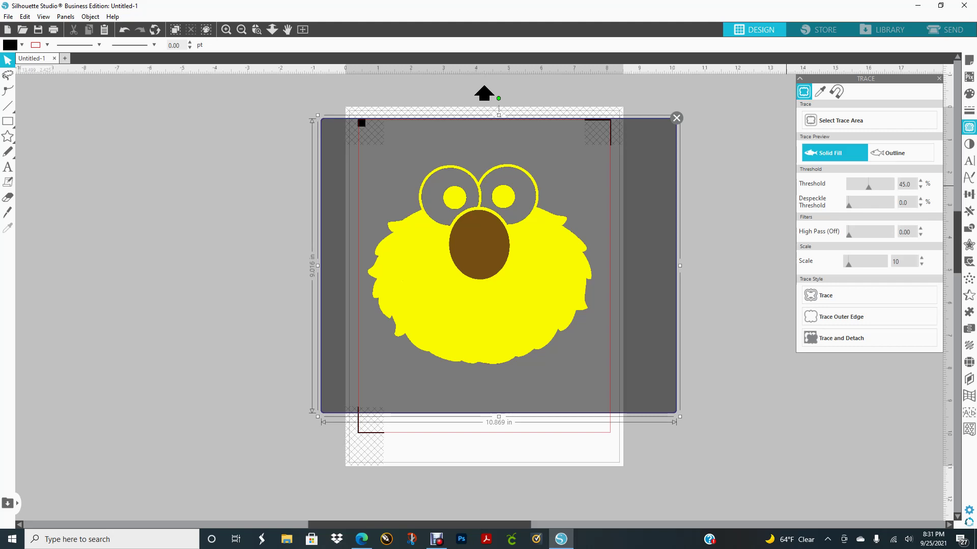
Trace the Elmo face with a 27% threshold and move the original picture off the page to its left.
drag(868, 187, 868, 187)
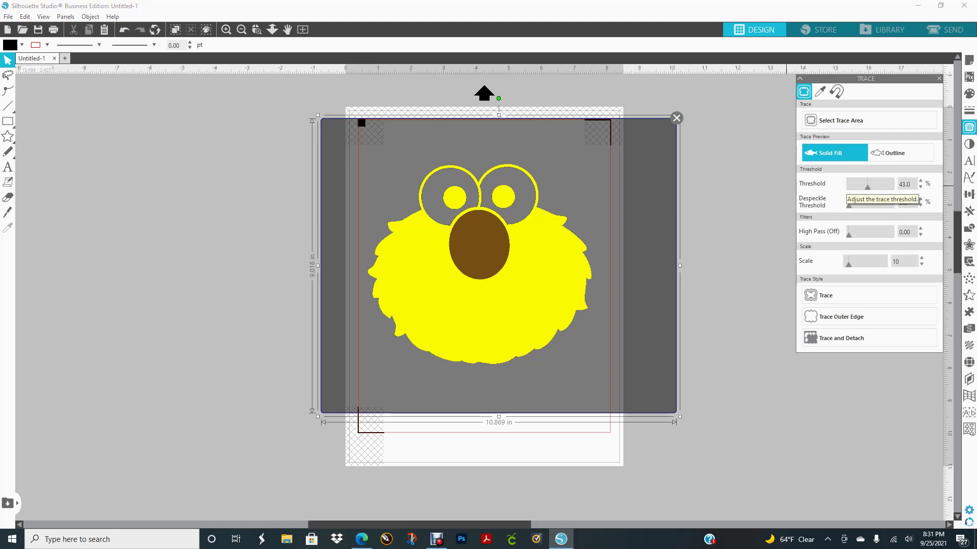
scroll(868, 184, down, 10)
scroll(868, 184, down, 6)
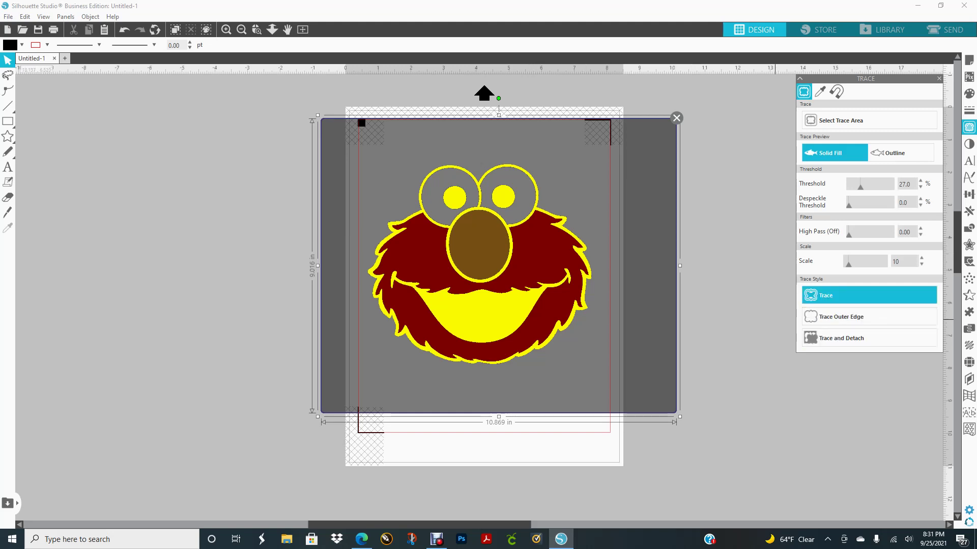
click(854, 295)
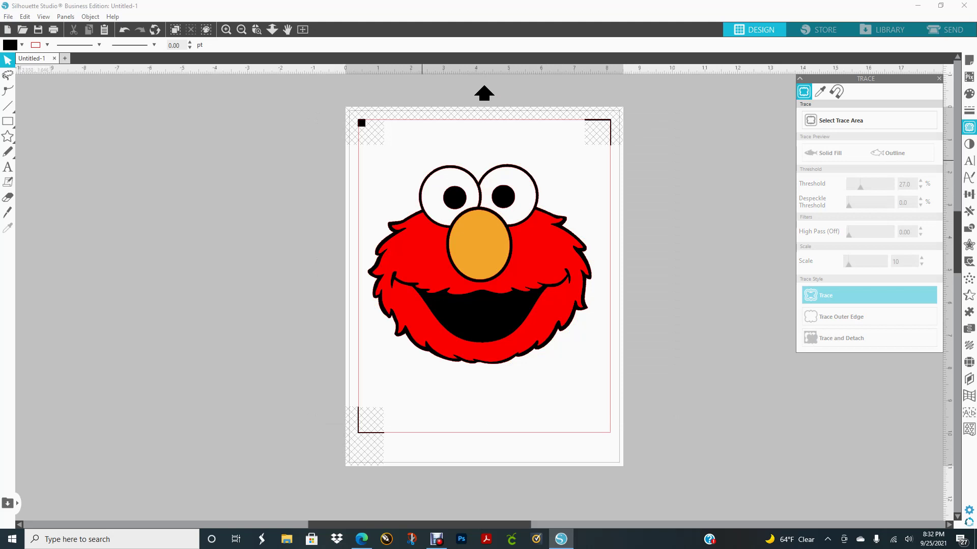
mouse_move(475, 267)
mouse_down()
mouse_move(214, 272)
mouse_move(94, 250)
mouse_move(134, 253)
mouse_up()
click(282, 245)
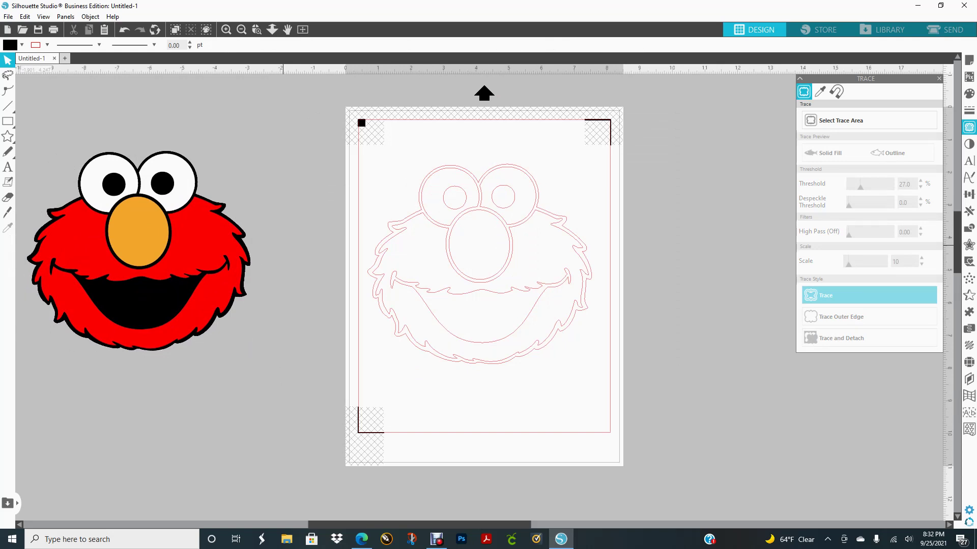
Release the compound path of the traced face so that its outlines become separate shapes.
click(479, 264)
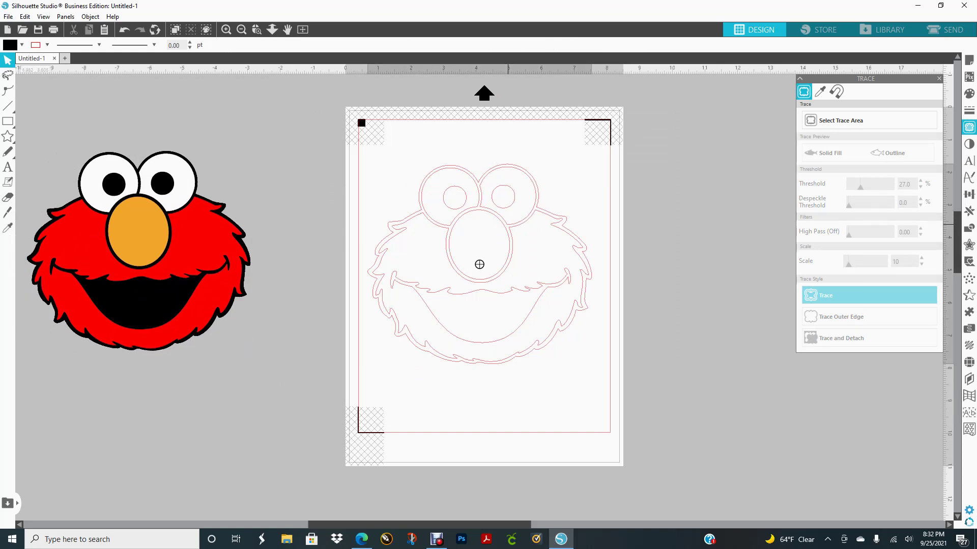
right_click(479, 264)
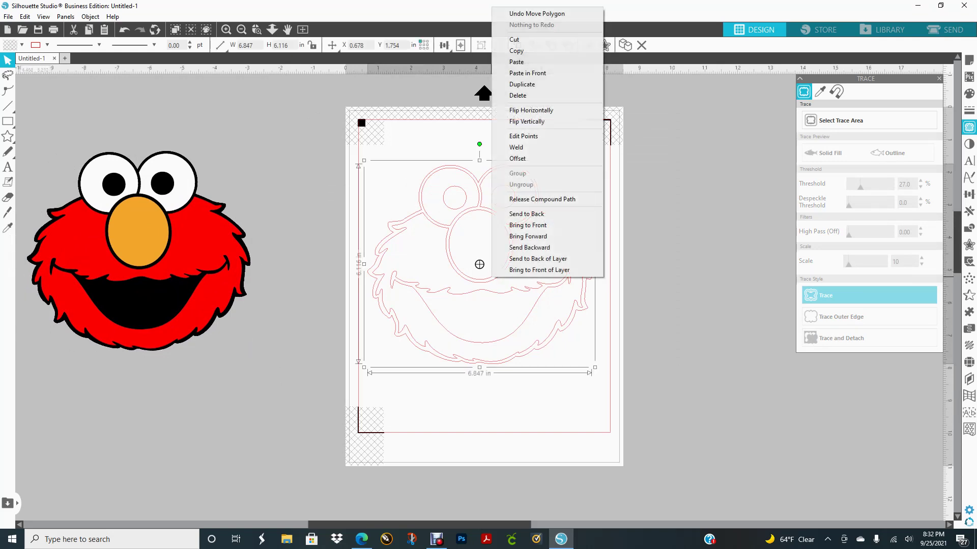
click(542, 199)
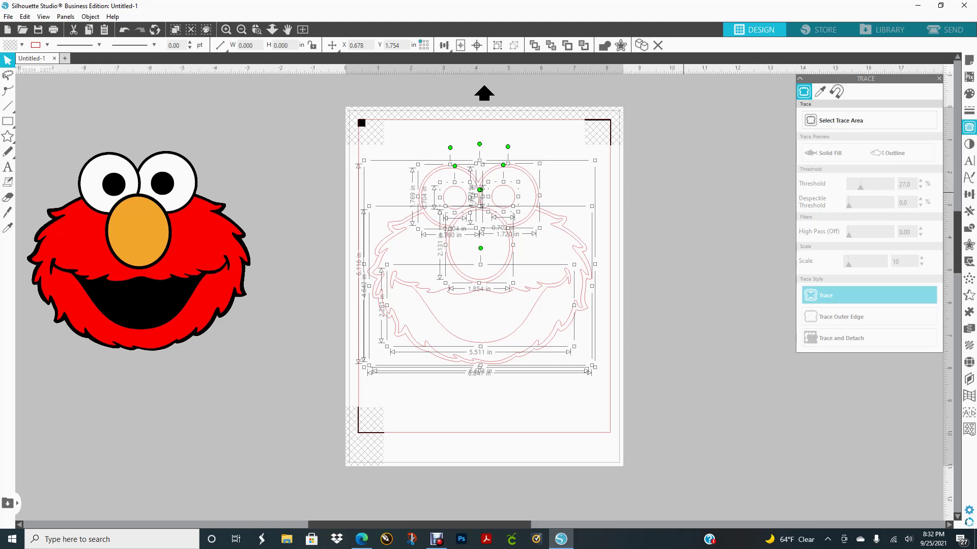
click(938, 78)
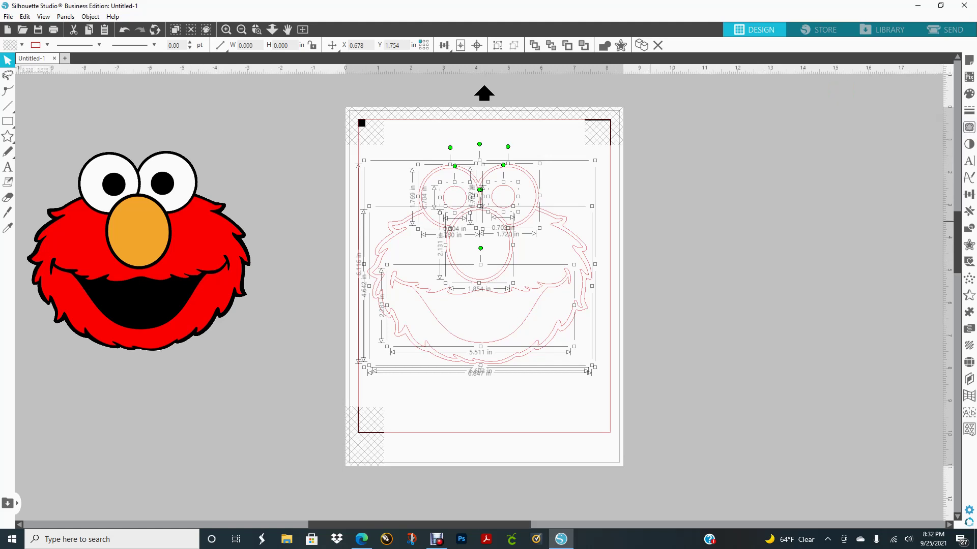
click(725, 261)
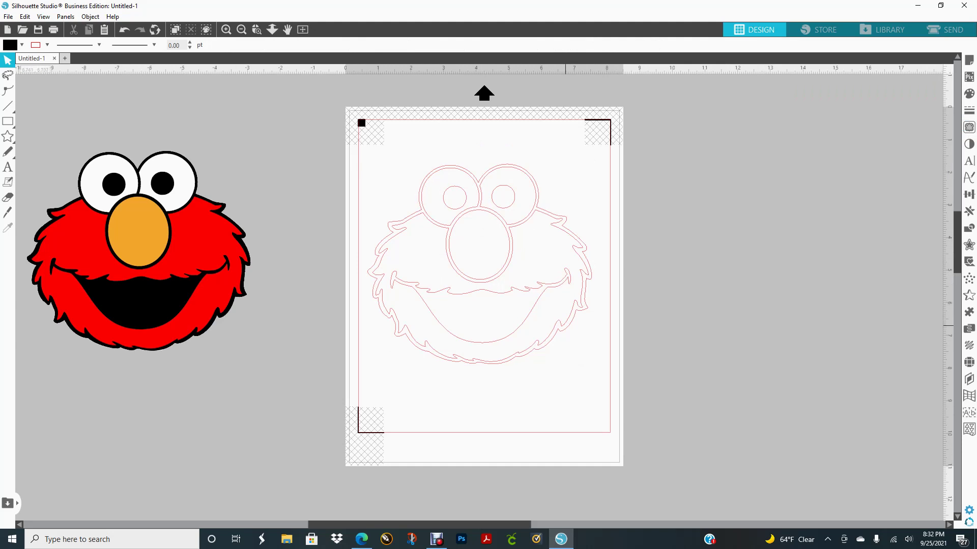
drag(481, 286, 707, 257)
click(775, 305)
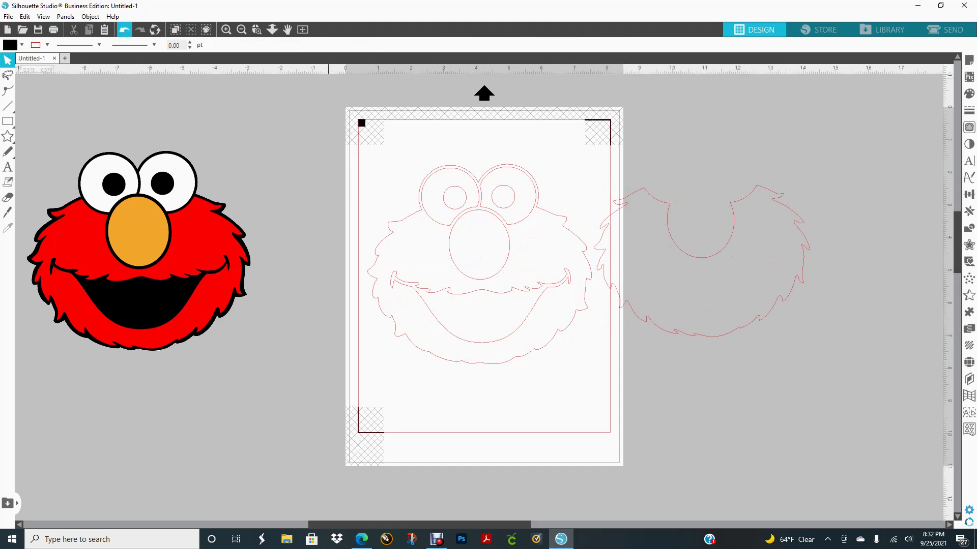
click(124, 29)
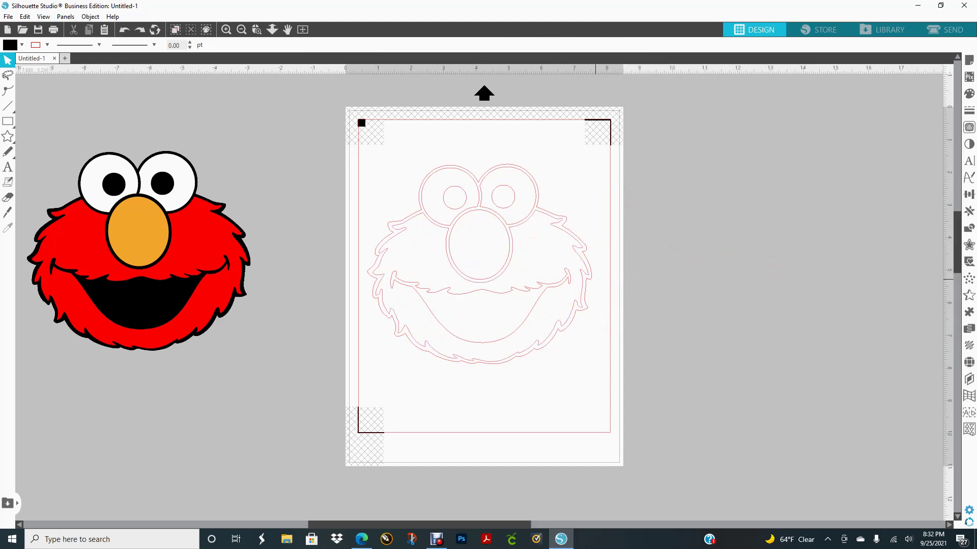
Move the outermost head outline off the page to its right, and fill the furry face shape with green.
drag(482, 267, 784, 268)
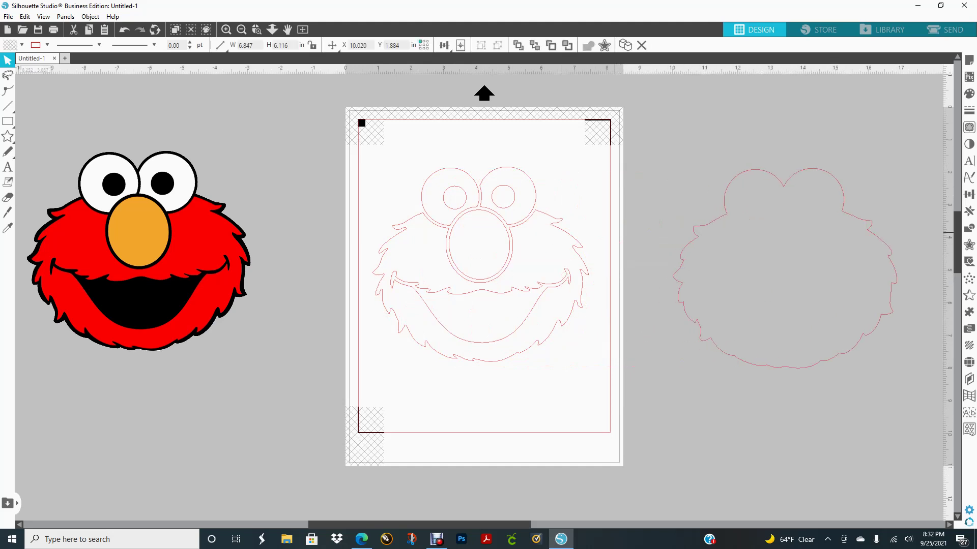
click(245, 192)
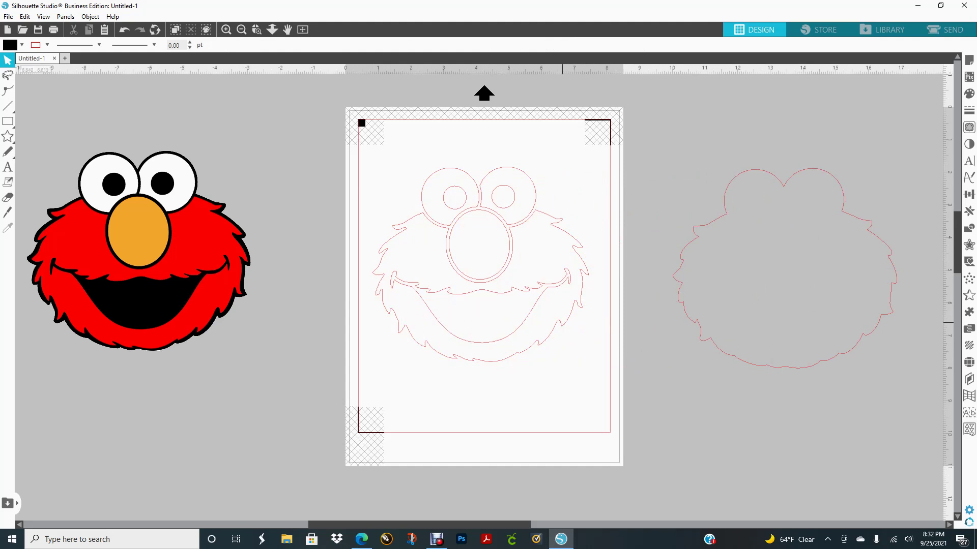
click(562, 322)
click(969, 93)
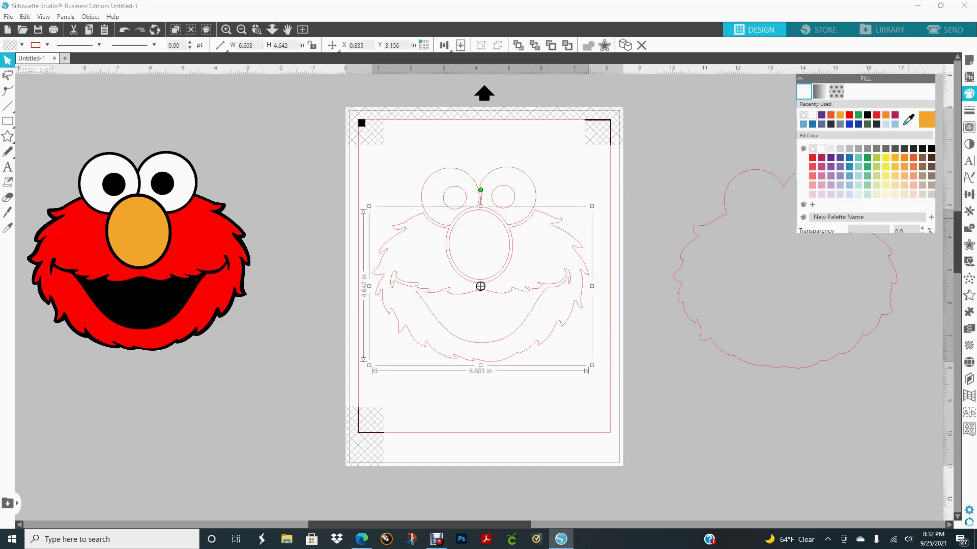
click(867, 157)
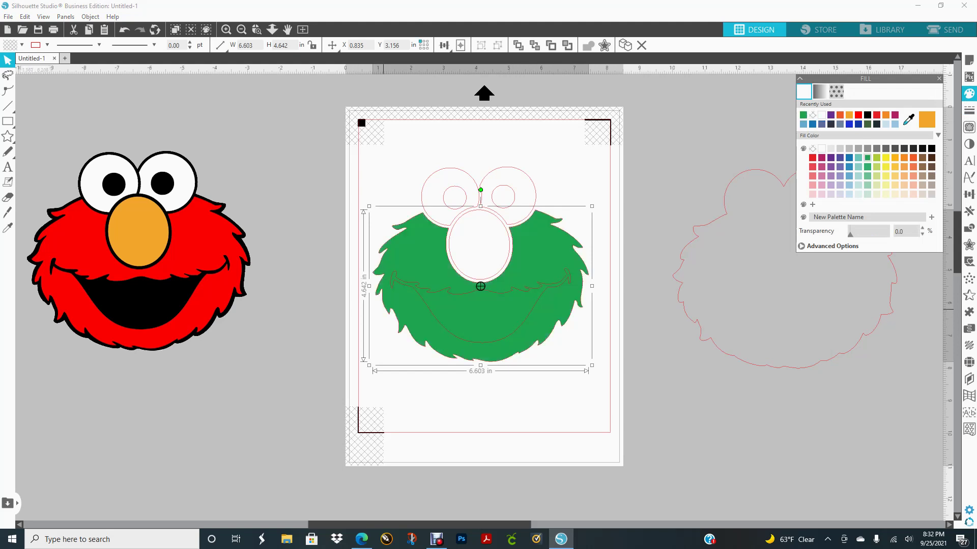
Shift the outer head outline closer to the page and give it a black fill and black line colour.
drag(784, 269, 753, 275)
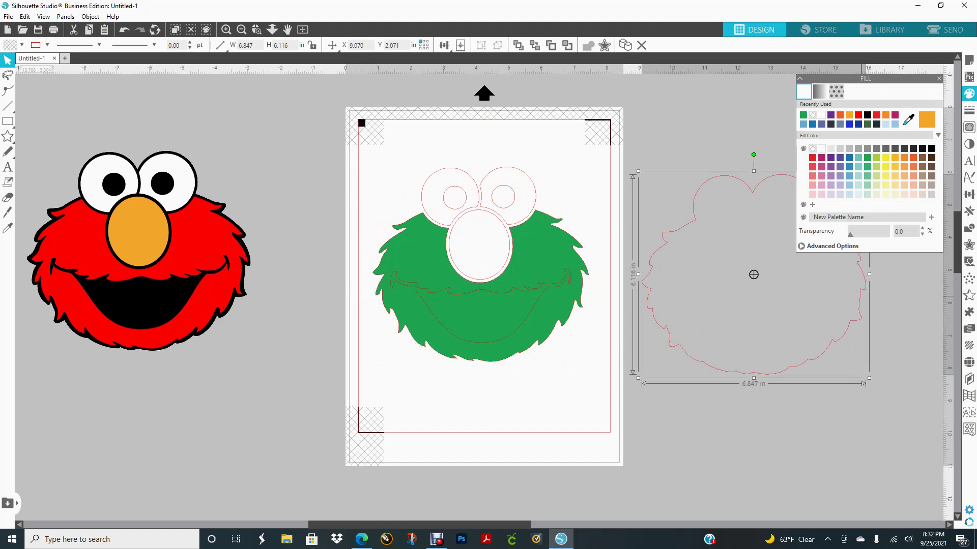
click(931, 149)
click(969, 110)
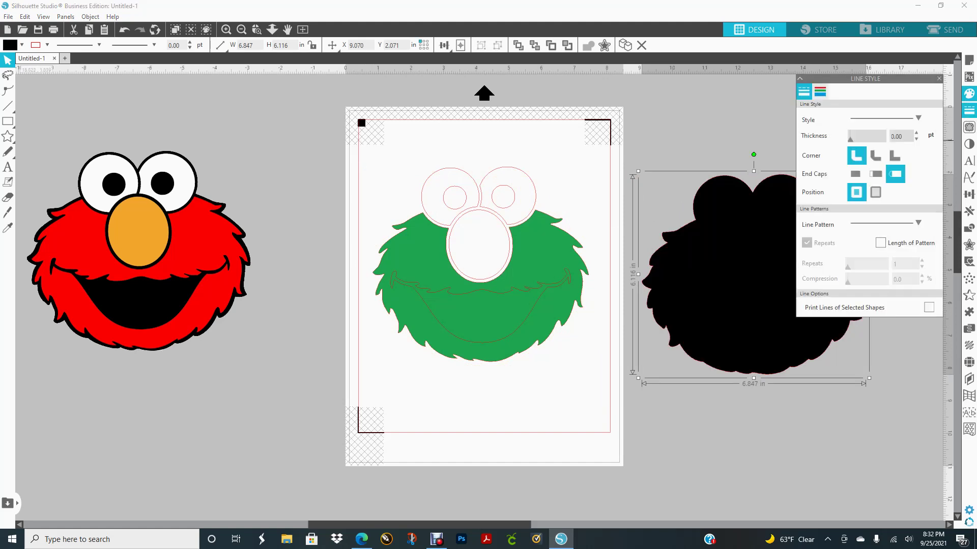
click(819, 91)
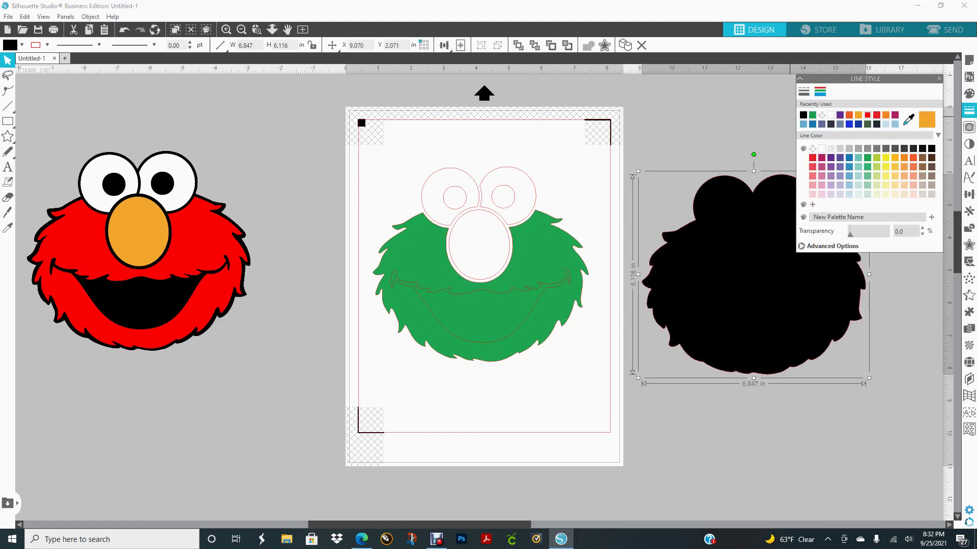
click(803, 115)
drag(754, 275, 751, 262)
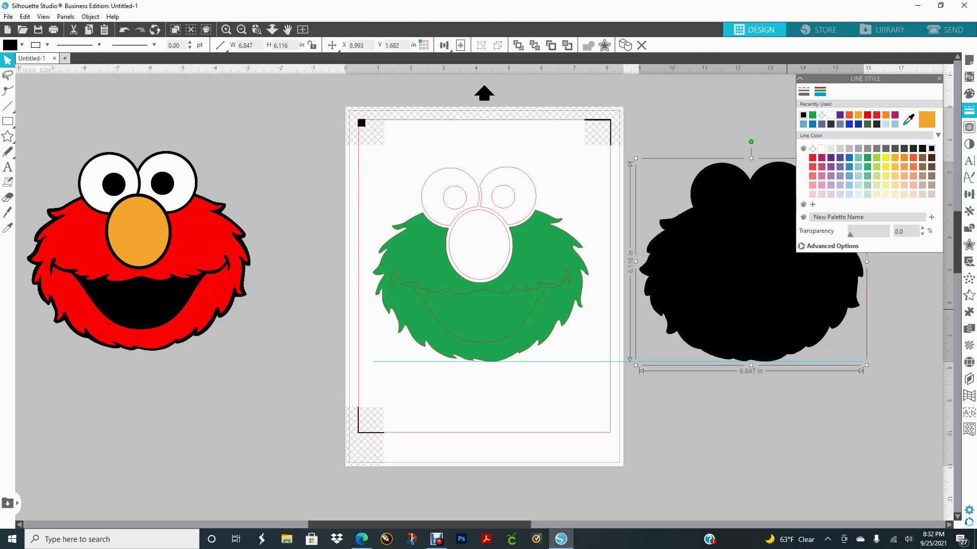
Try a transparent and a white line colour on the black head silhouette, and return the line to black.
click(969, 93)
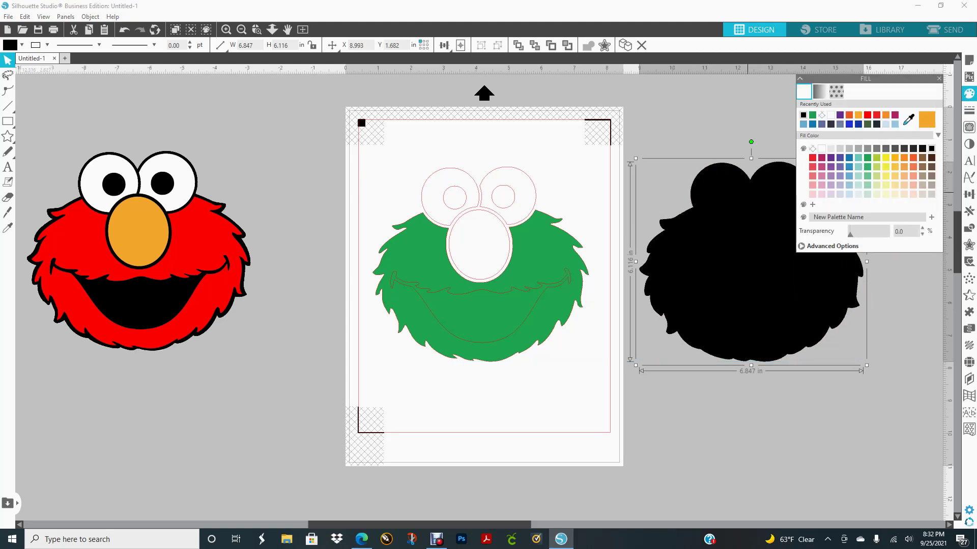
click(969, 110)
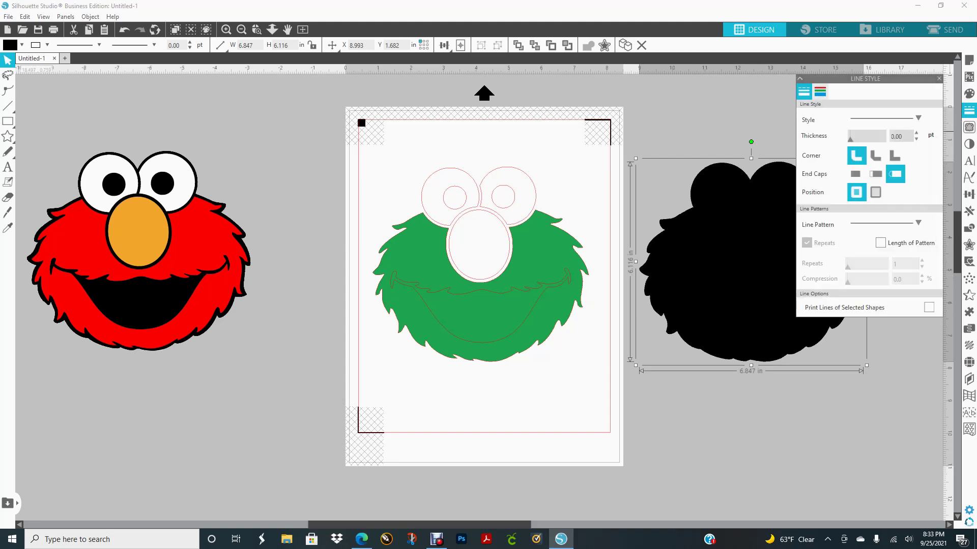
click(819, 92)
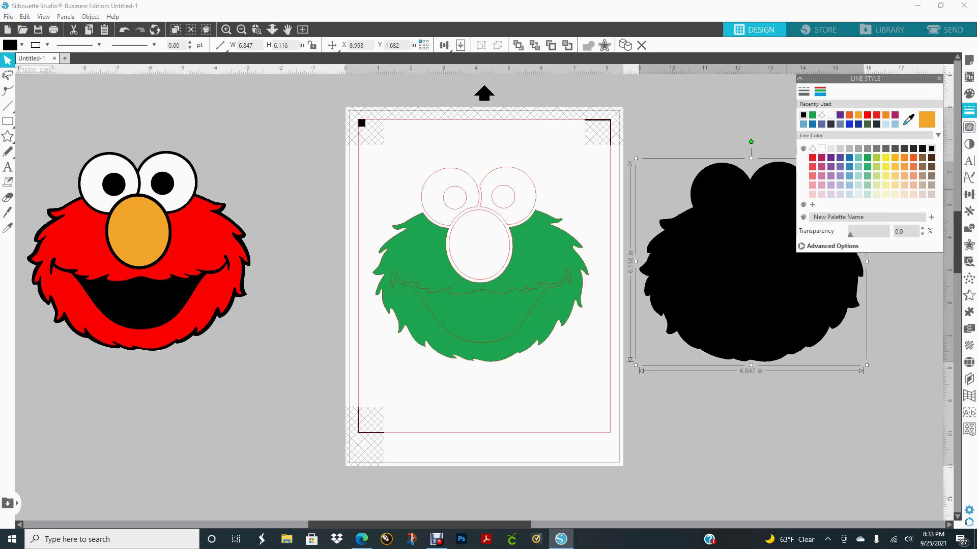
click(812, 149)
click(821, 148)
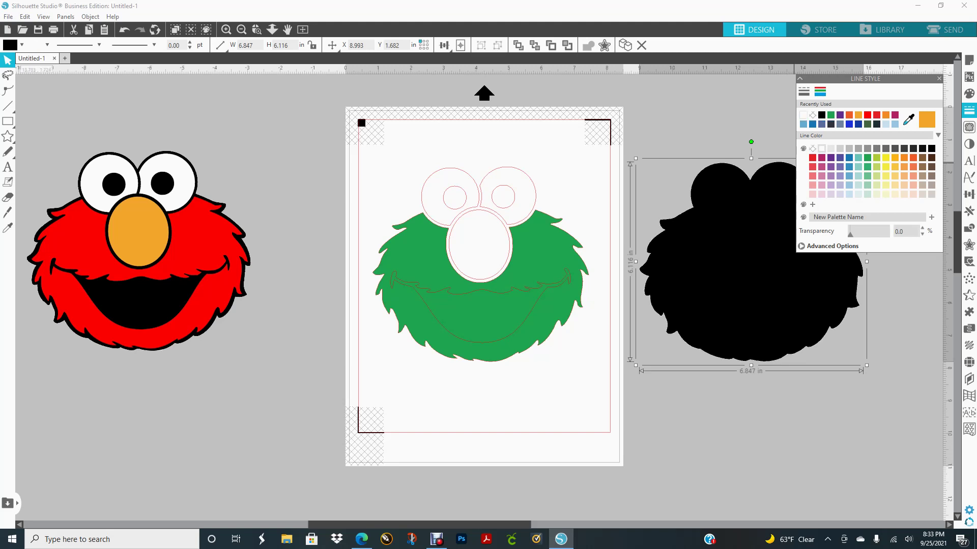
click(821, 115)
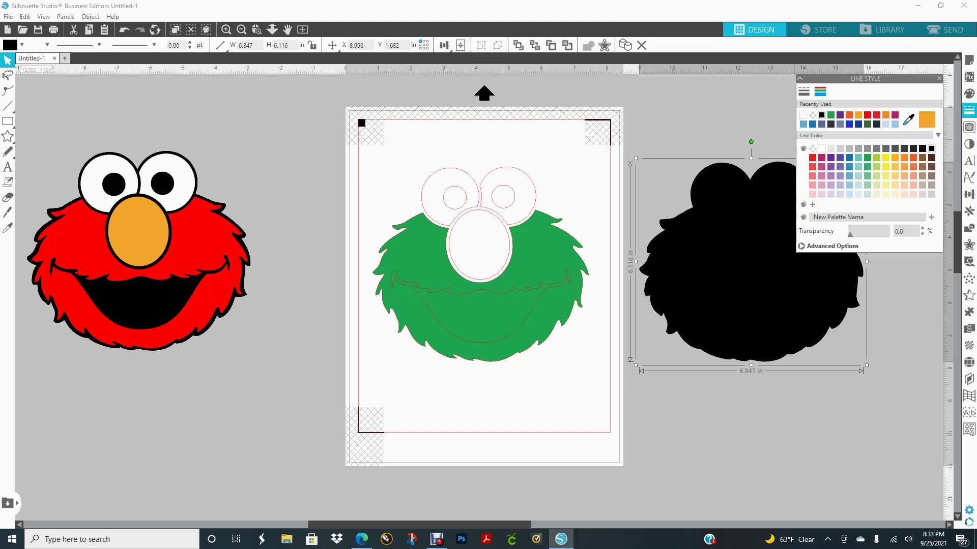
drag(734, 306, 735, 307)
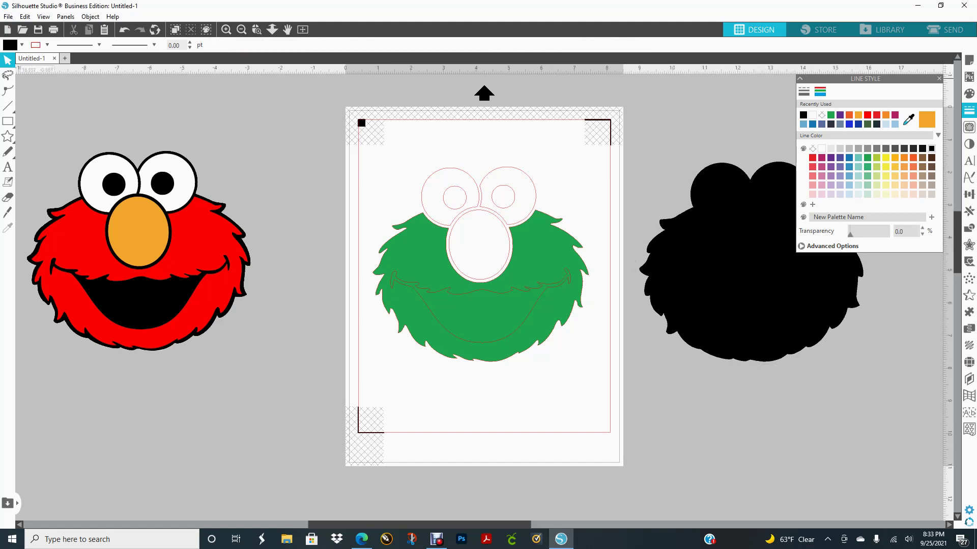
Move the black head silhouette farther up and away from the page, and deselect it.
click(938, 78)
drag(727, 338, 783, 292)
key(Escape)
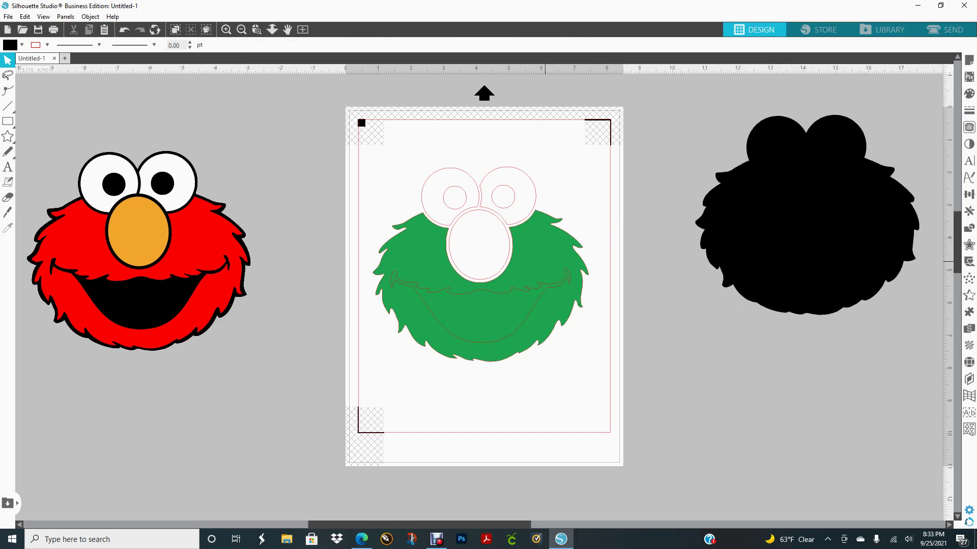
Make a compound path from the green face and the mouth outline to cut the mouth out of the face.
click(545, 261)
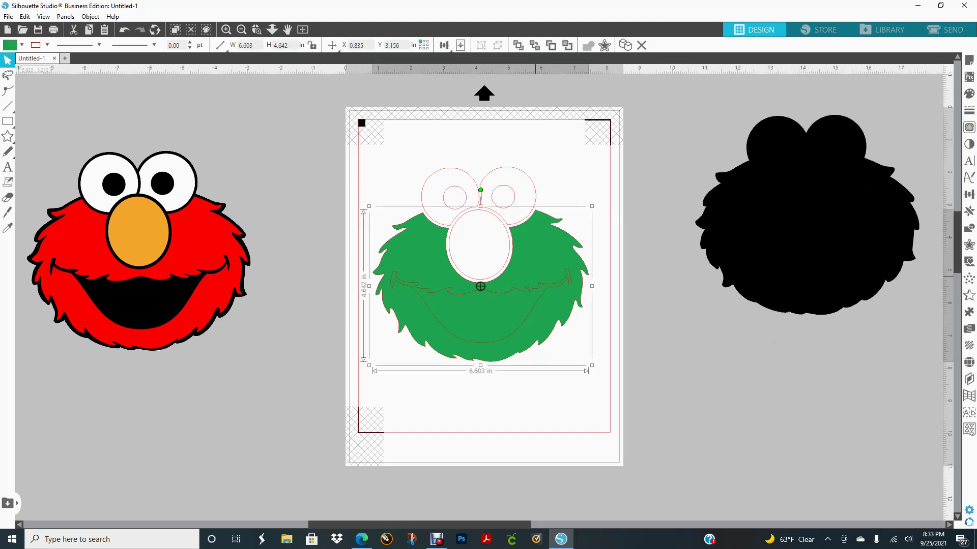
shift+click(480, 286)
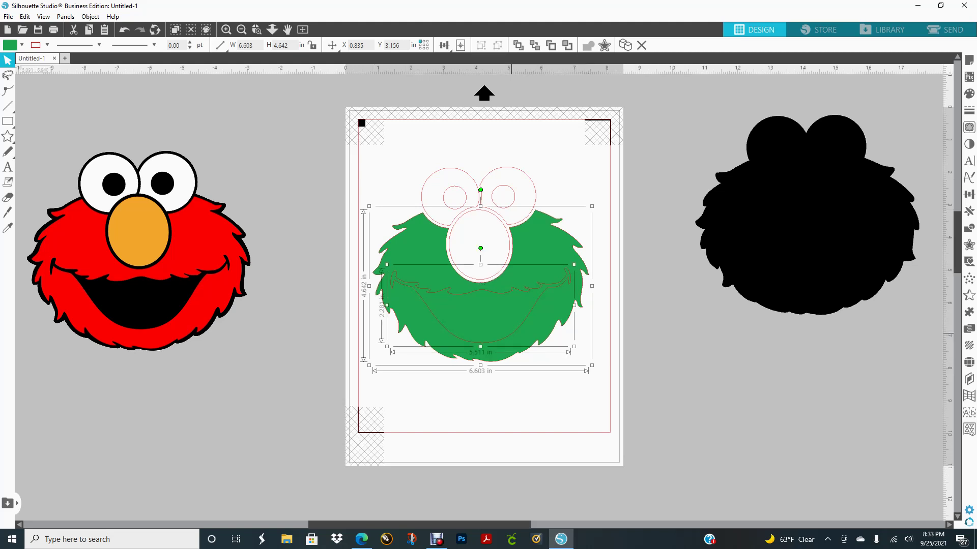
right_click(480, 286)
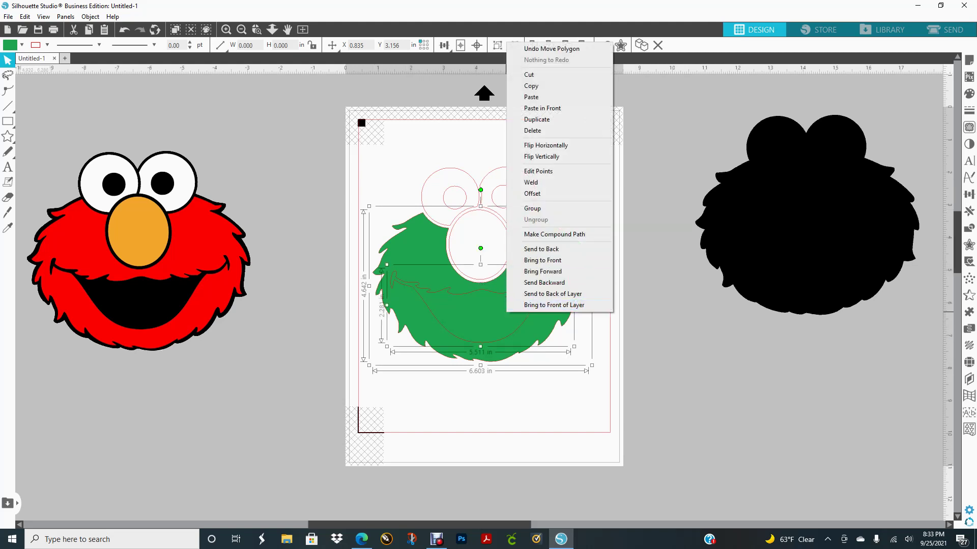
click(554, 235)
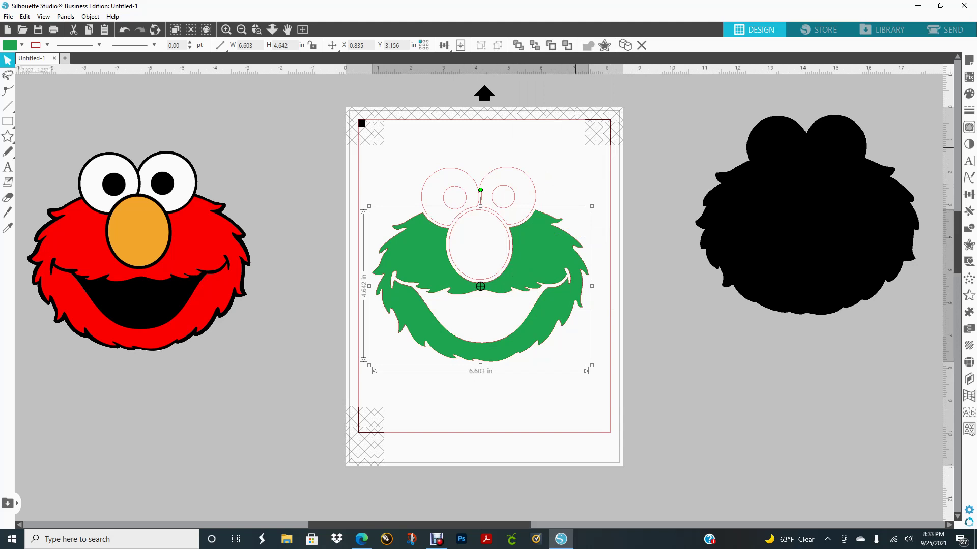
click(480, 286)
Make a compound path from both eye outlines and their pupils so the pupils are cut out of the eyes.
click(503, 196)
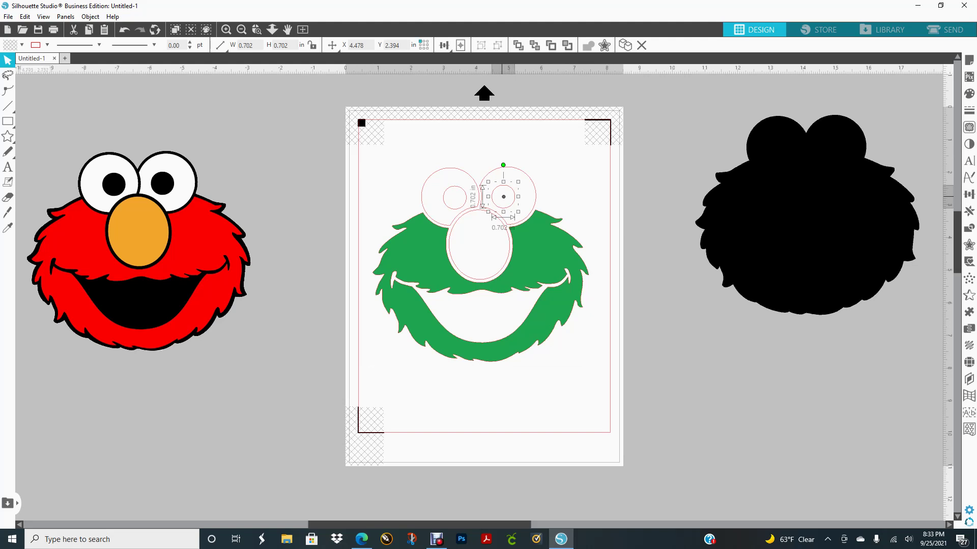
shift+click(525, 176)
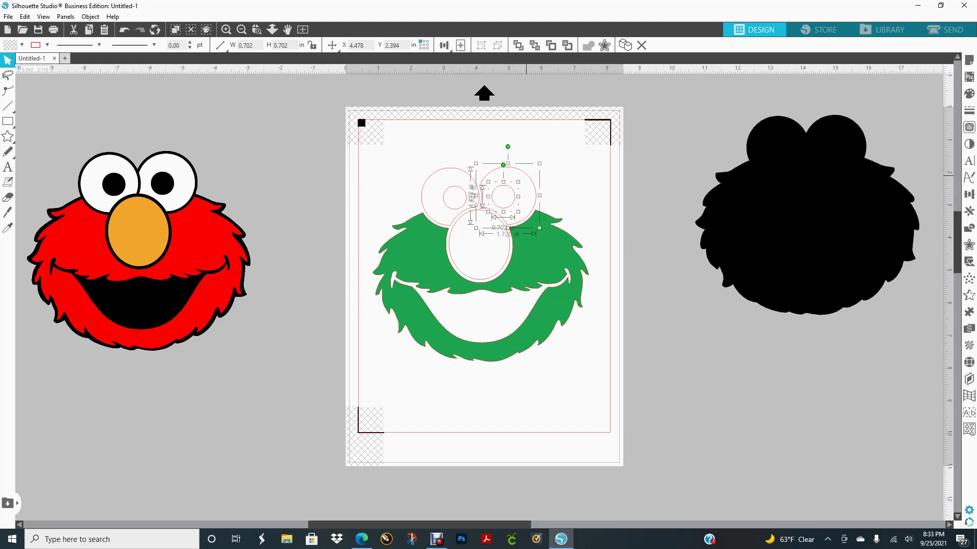
shift+click(449, 188)
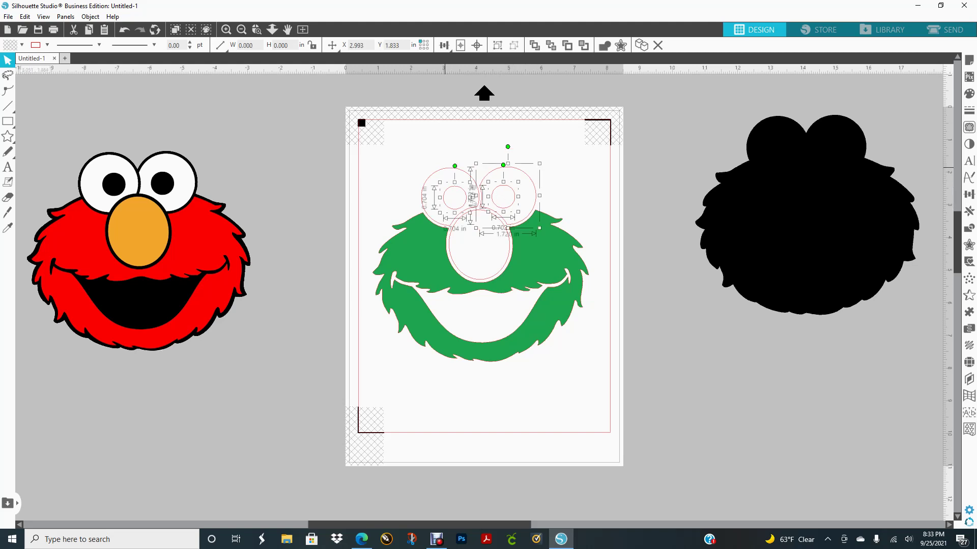
shift+click(445, 168)
right_click(514, 189)
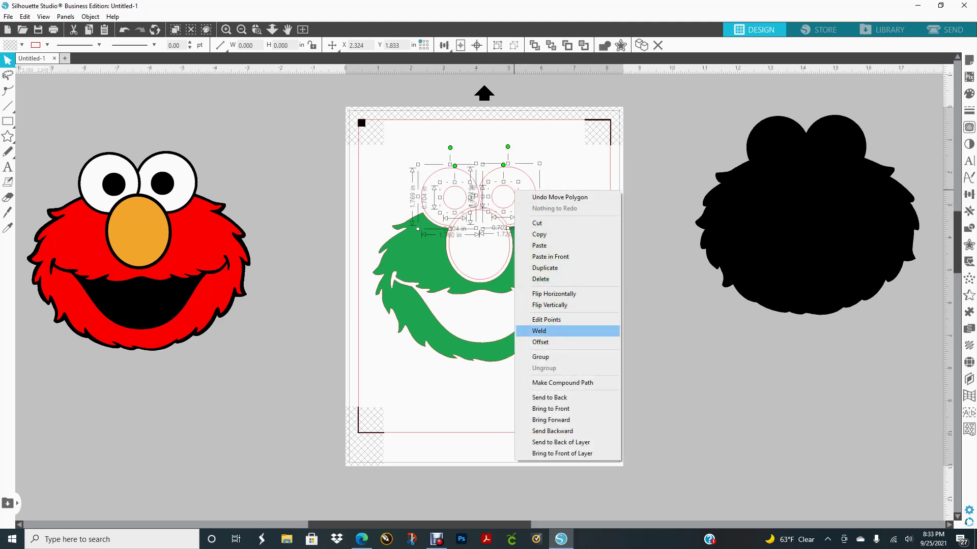
click(563, 382)
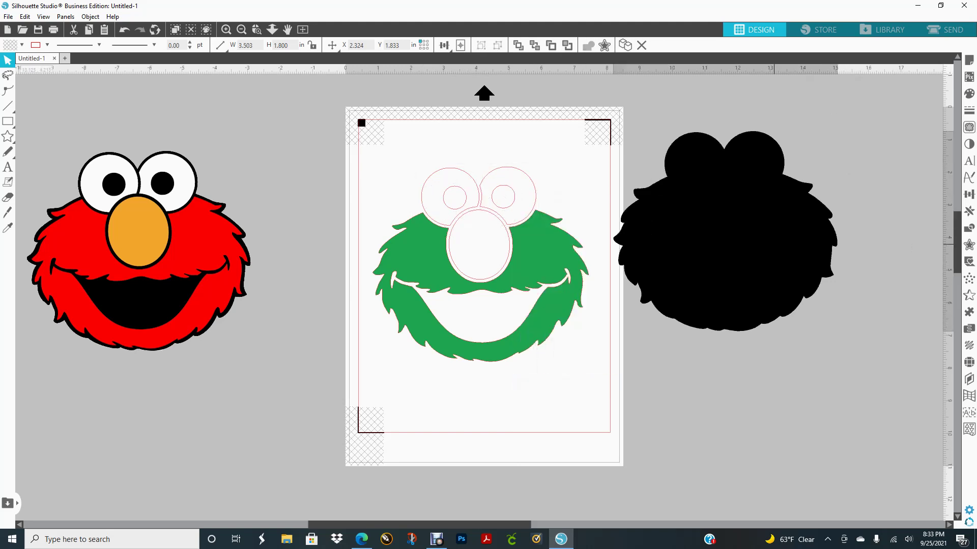
Shift the black head silhouette around the empty area beside the page and leave everything deselected.
drag(774, 244, 817, 245)
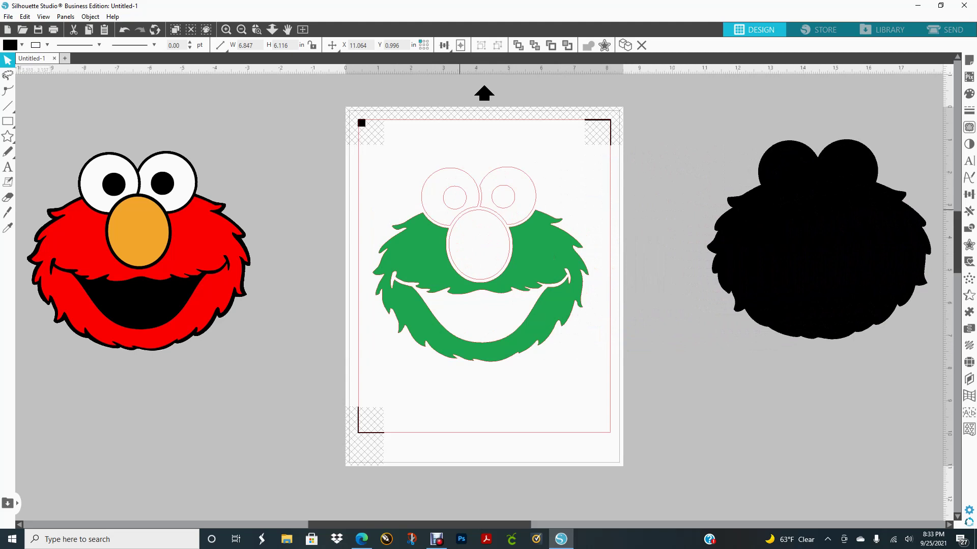
click(460, 210)
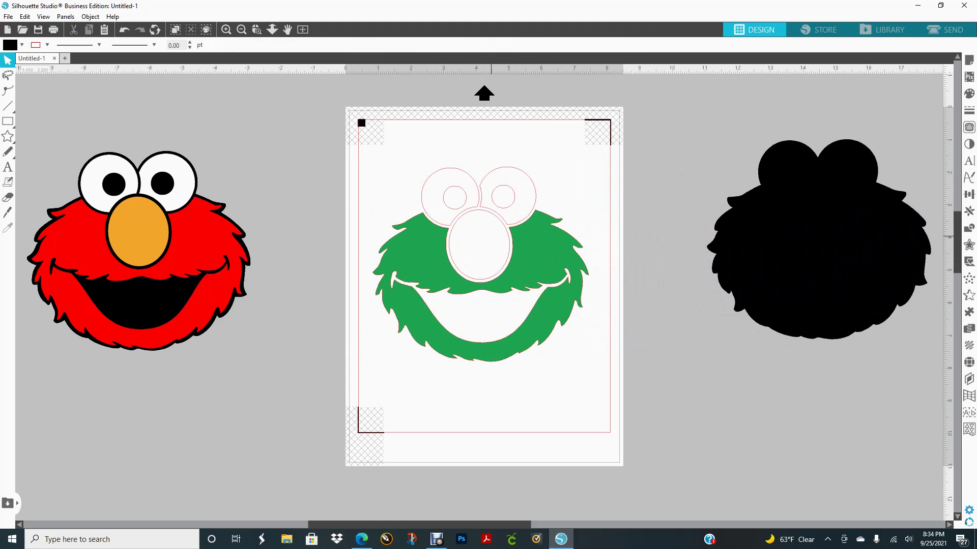
drag(793, 246, 717, 209)
click(486, 214)
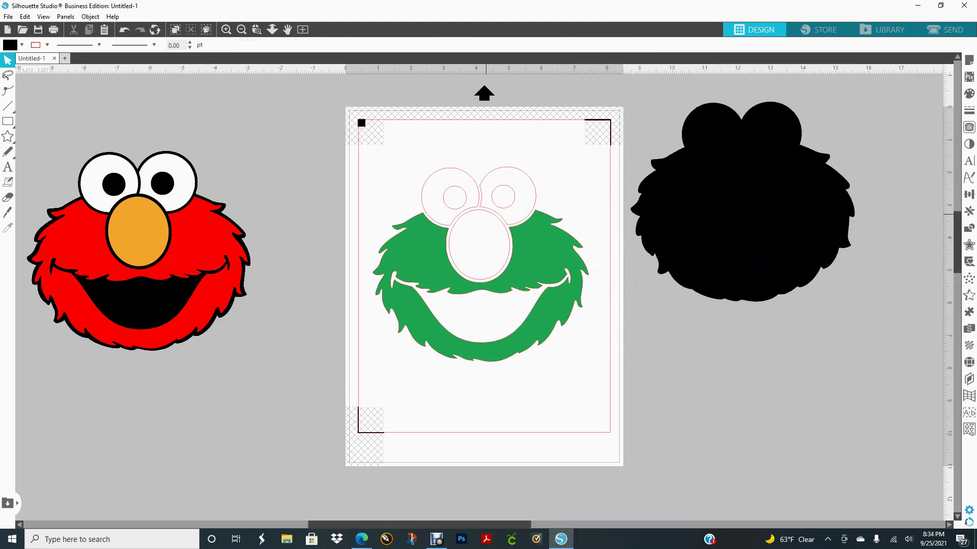
click(479, 244)
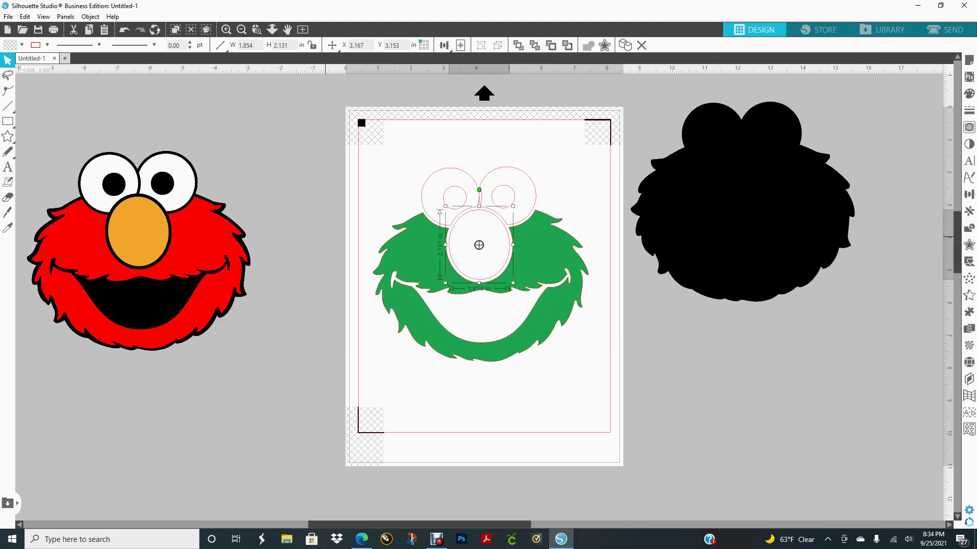
drag(843, 242, 843, 229)
click(895, 199)
Fill the nose with the orange sampled from the nose of the original red Elmo image.
click(969, 93)
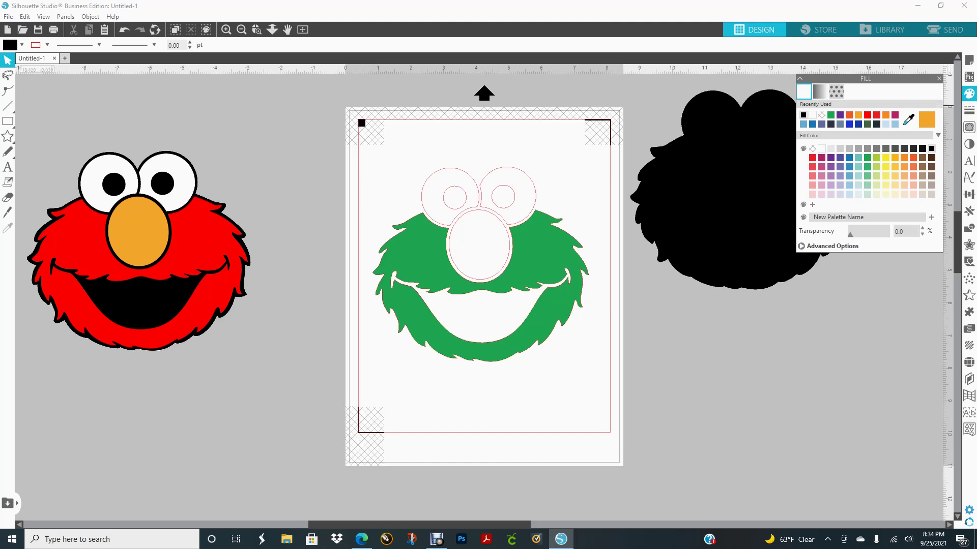
click(908, 119)
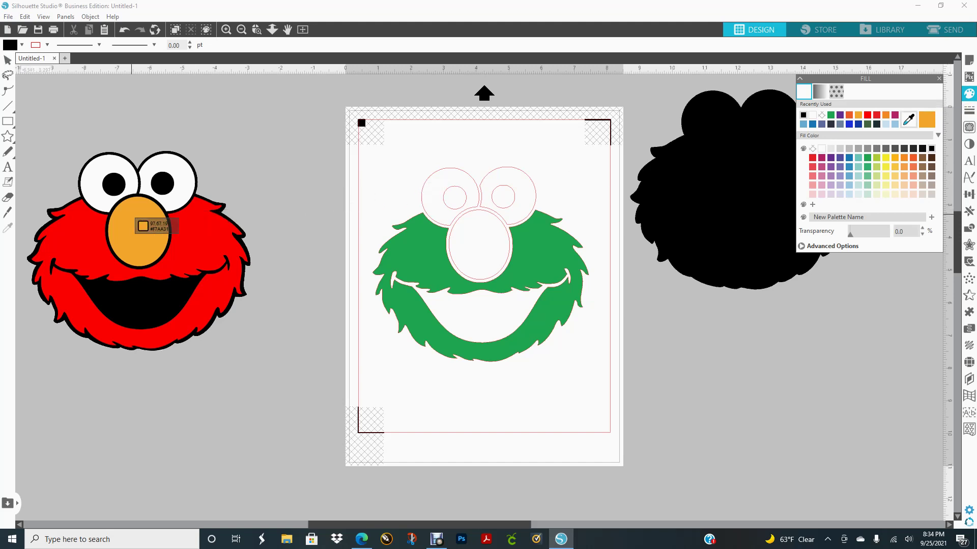
click(137, 234)
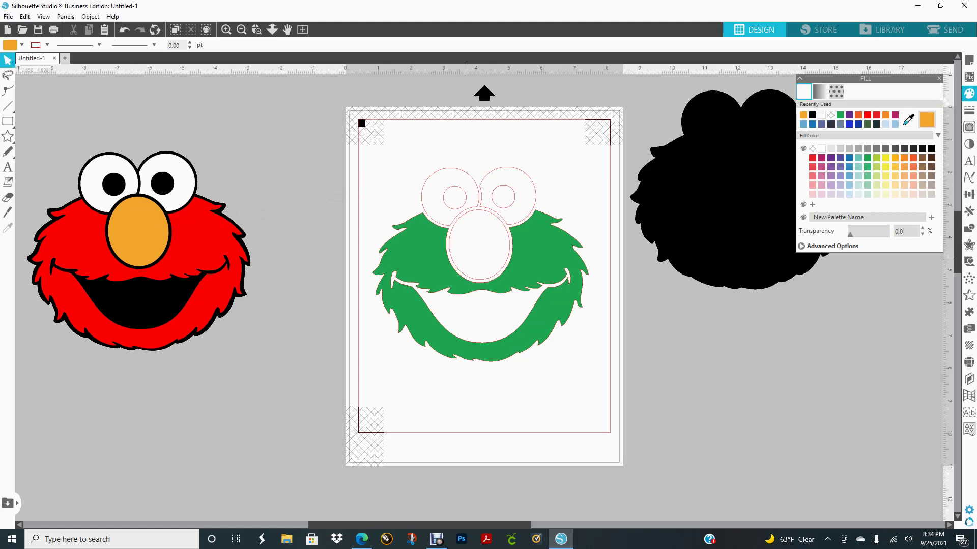
click(478, 246)
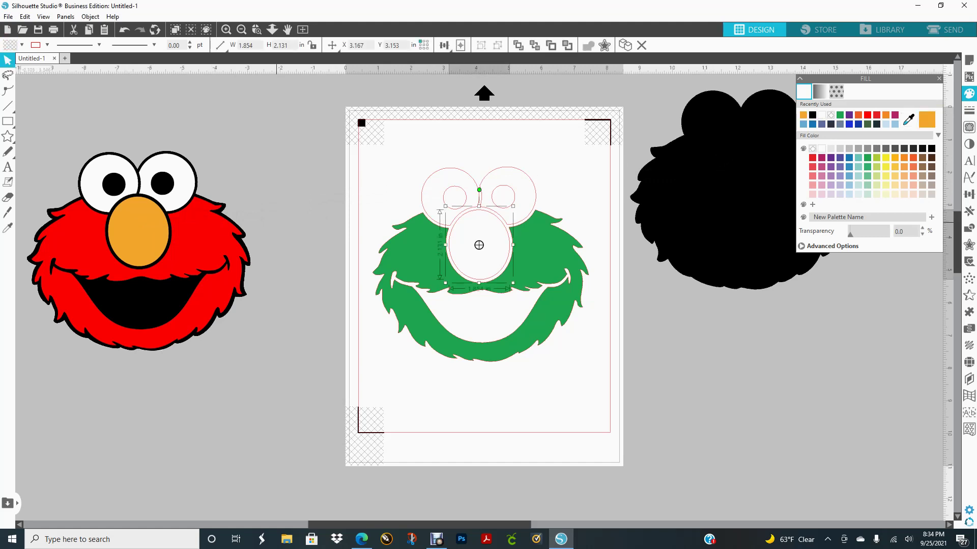
click(909, 120)
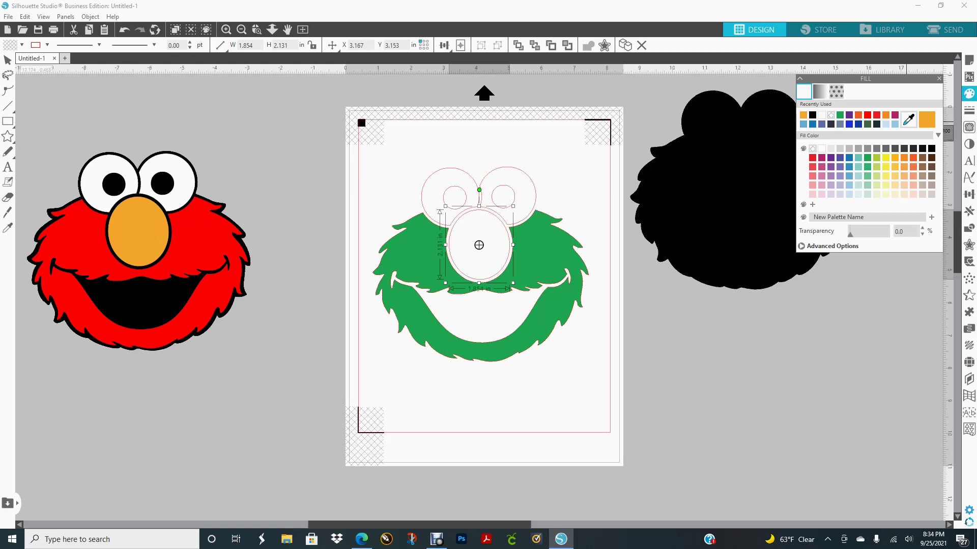
click(140, 232)
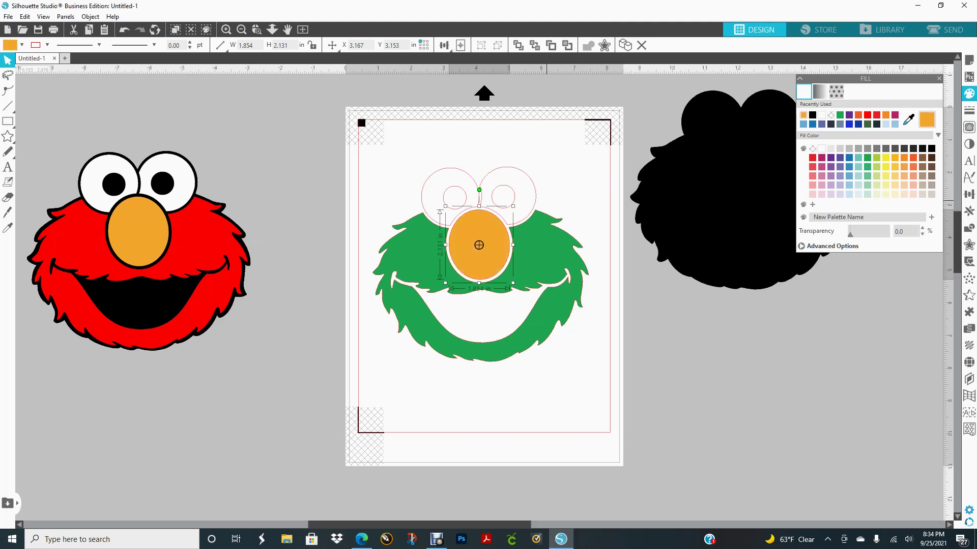
Move the black silhouette down and away from the page, and fill the eyes compound path with white.
mouse_move(741, 189)
mouse_down()
mouse_move(674, 235)
mouse_move(491, 268)
mouse_move(473, 262)
mouse_move(552, 307)
mouse_move(862, 347)
mouse_up()
drag(460, 186, 460, 186)
click(479, 196)
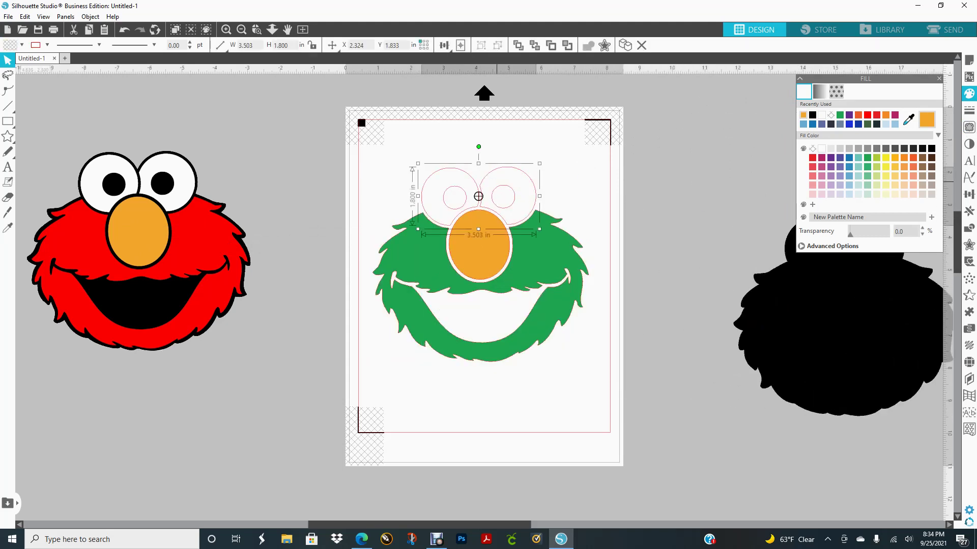
click(821, 115)
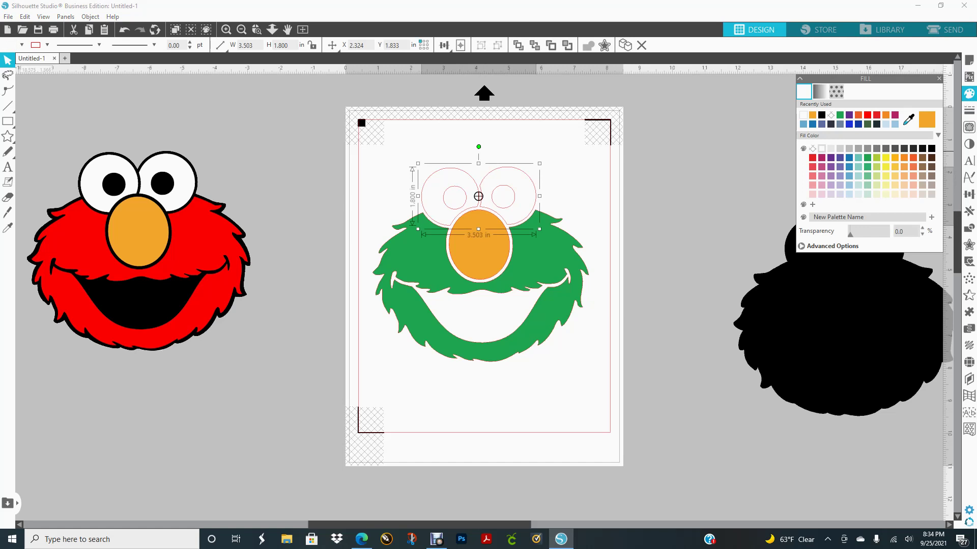
Set the line colour of the eyes, nose and green face to transparent.
click(969, 110)
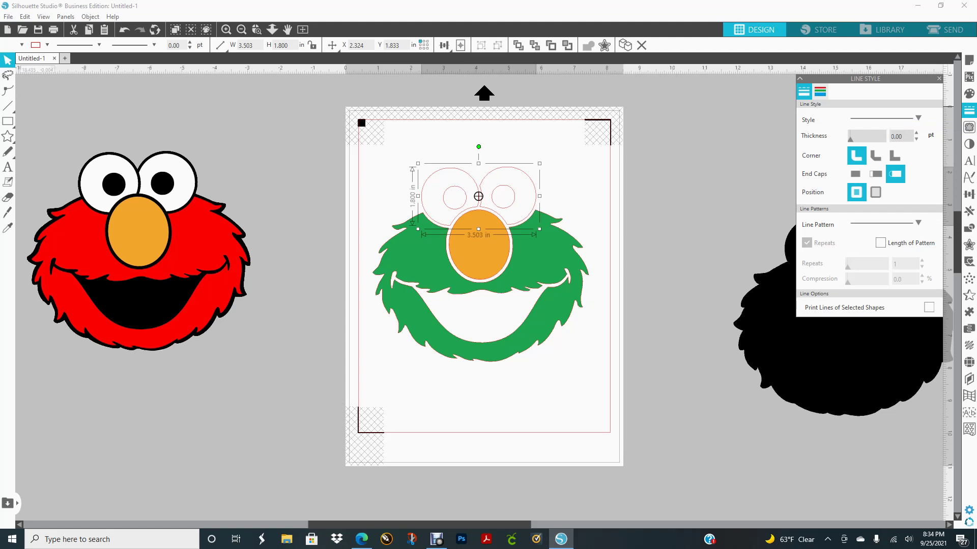
click(819, 91)
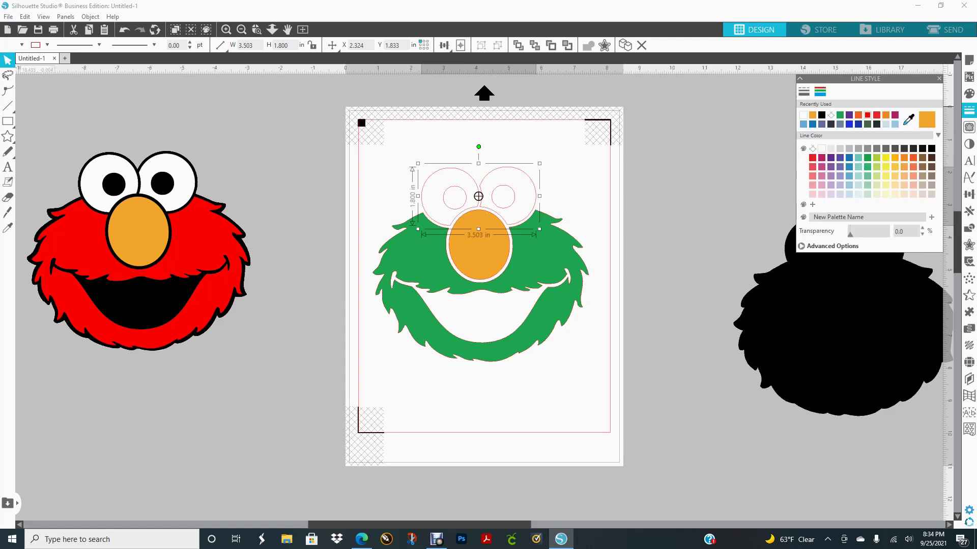
click(812, 149)
drag(304, 139, 629, 377)
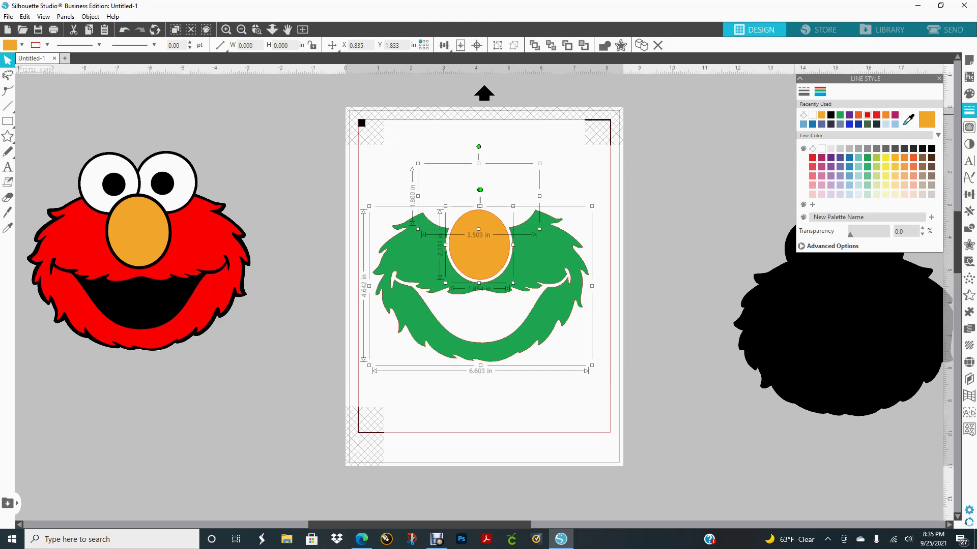
click(803, 115)
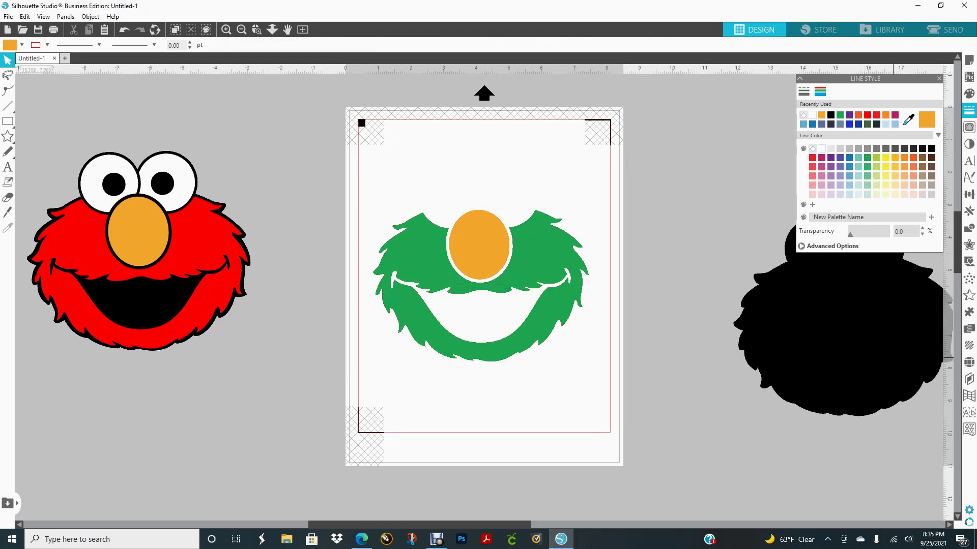
Place the black head silhouette centred behind the green face, eyes and nose on the page, and deselect it.
drag(833, 320, 479, 264)
click(754, 294)
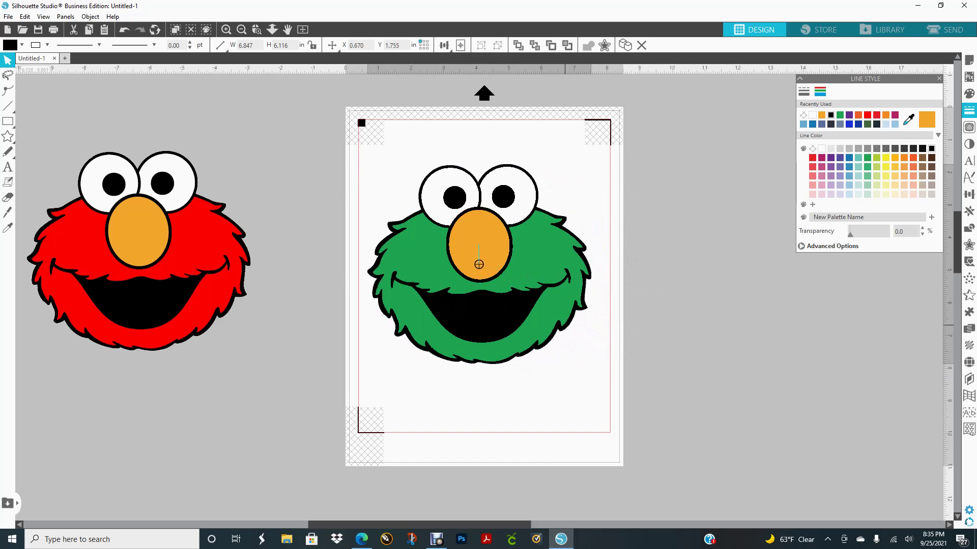
click(754, 339)
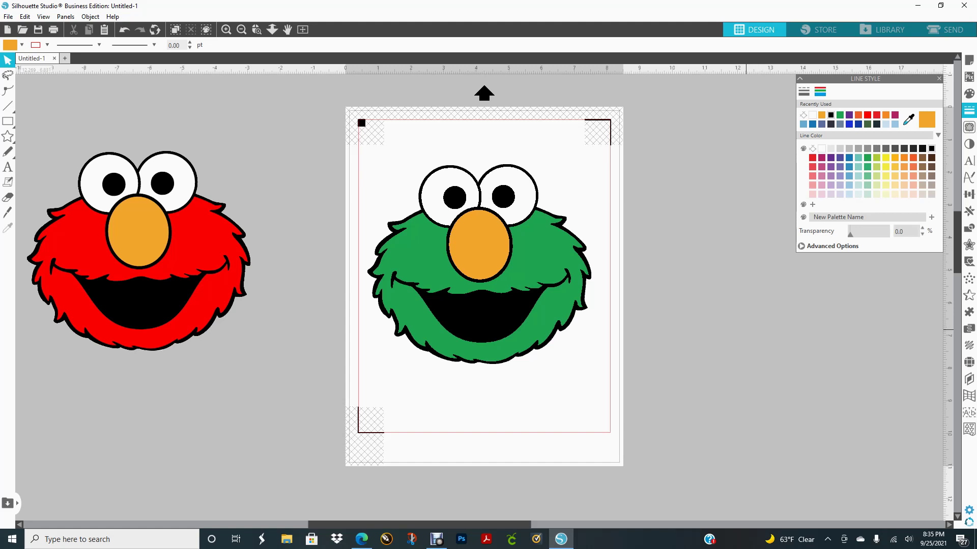
In the cut setup, set the eyes, nose and green face to No Cut, leaving only the silhouette's outline to cut.
mouse_move(8, 105)
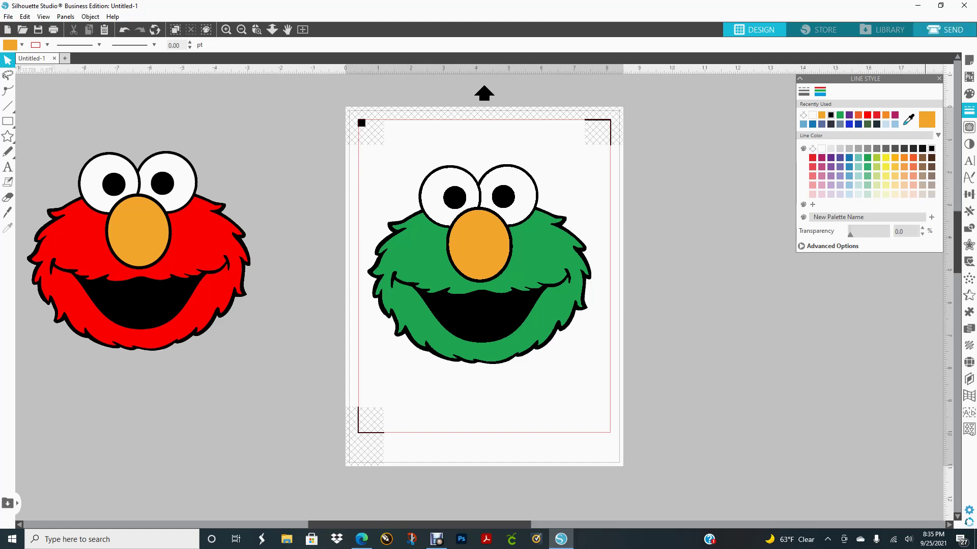
click(945, 29)
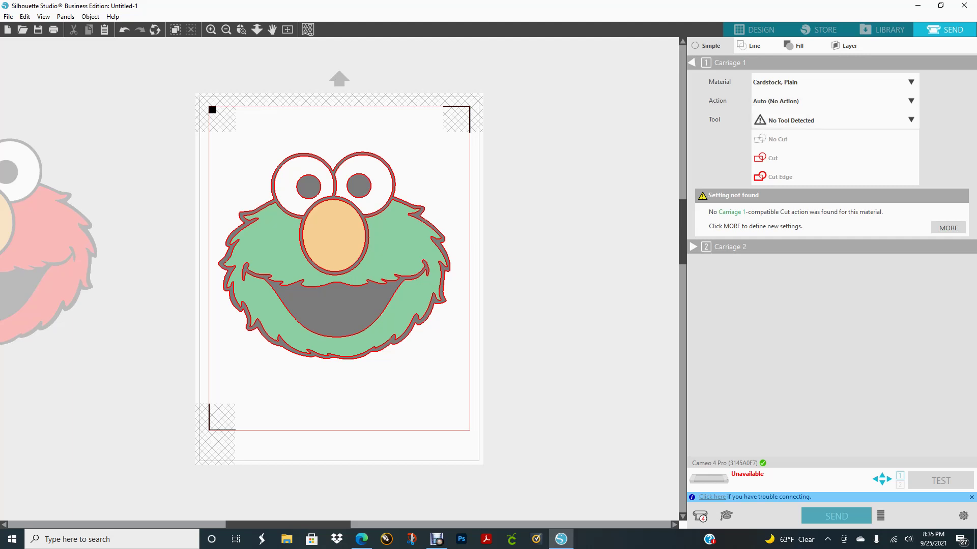
click(334, 235)
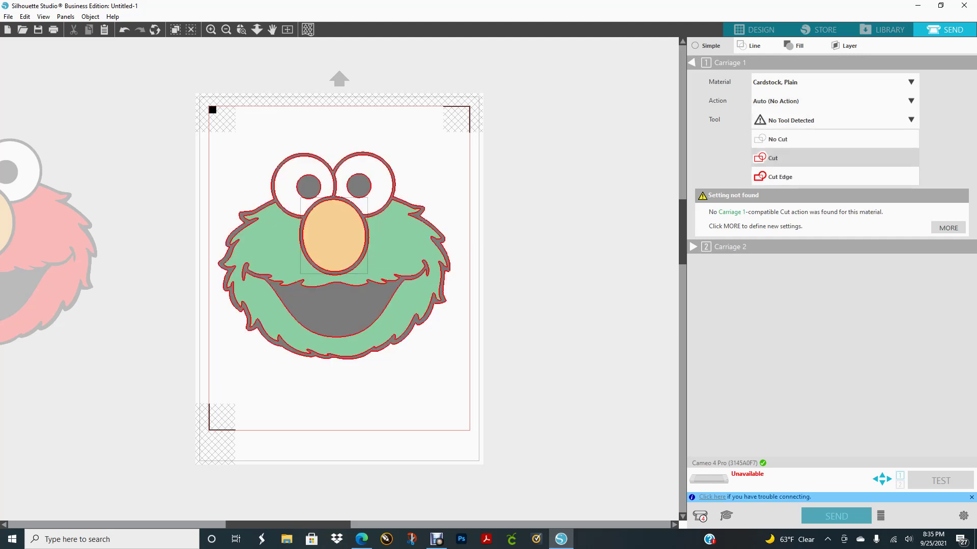
key(ctrl+a)
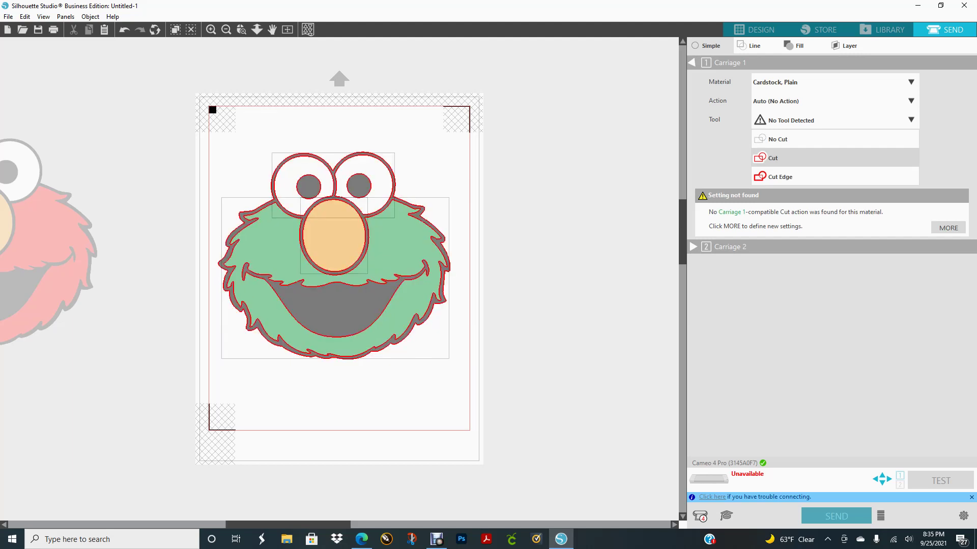
click(777, 138)
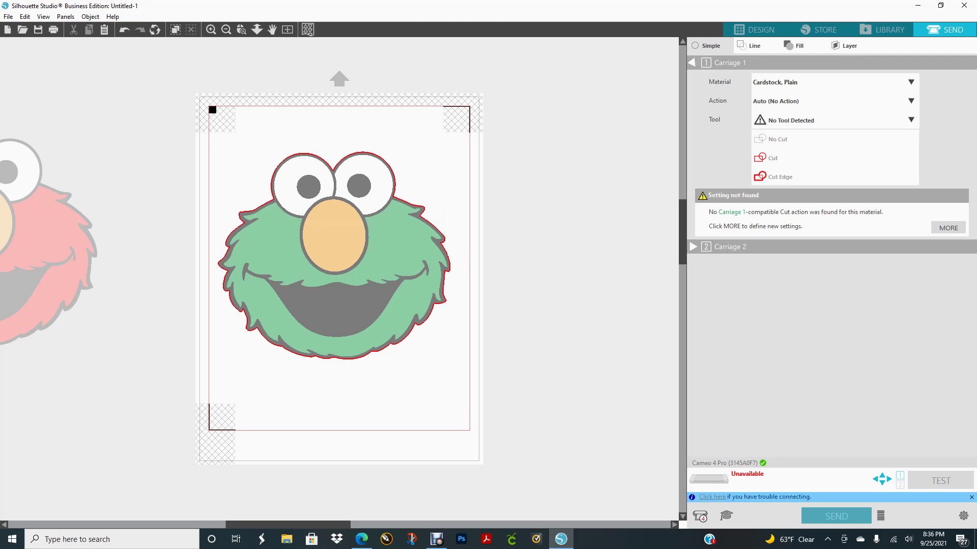
Return to the design workspace and group all the pieces of the green Elmo face.
click(754, 30)
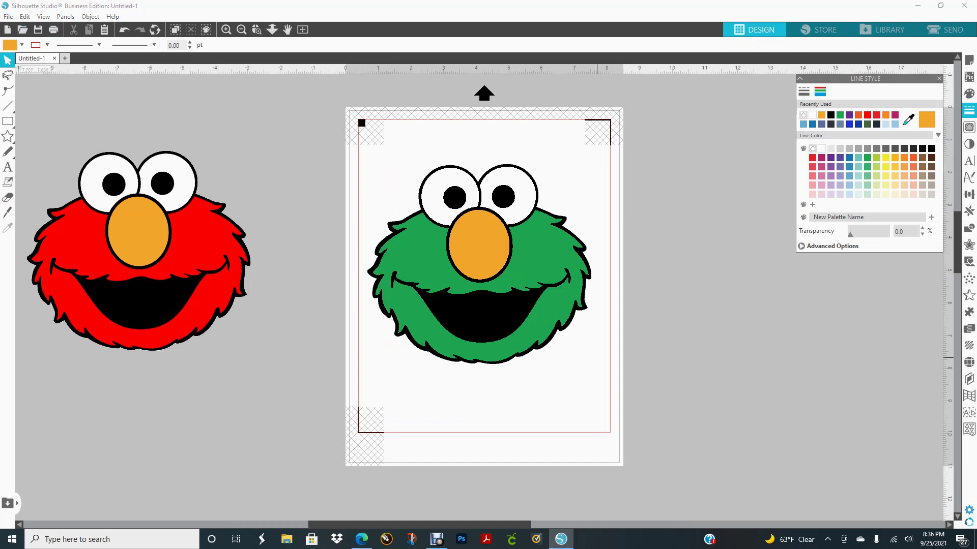
drag(338, 154, 637, 404)
right_click(555, 248)
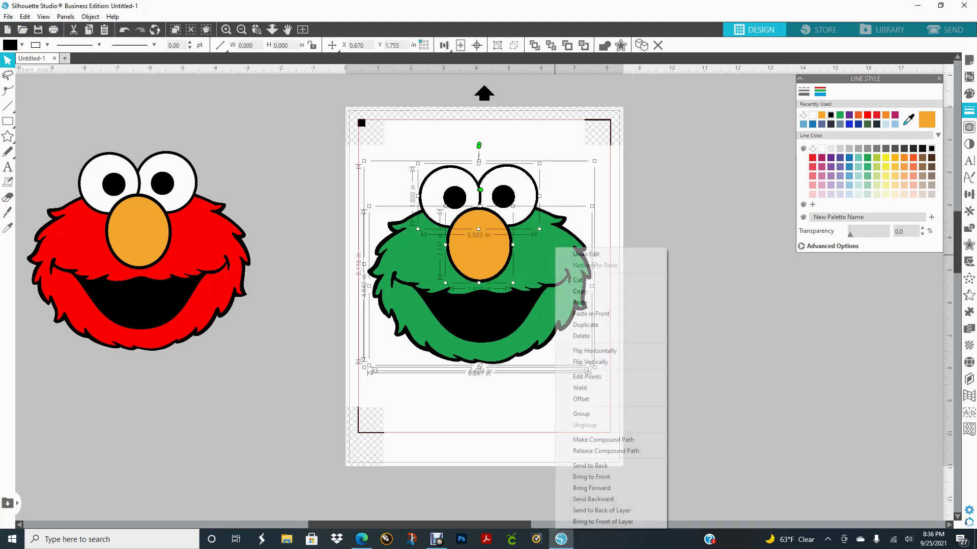
click(581, 413)
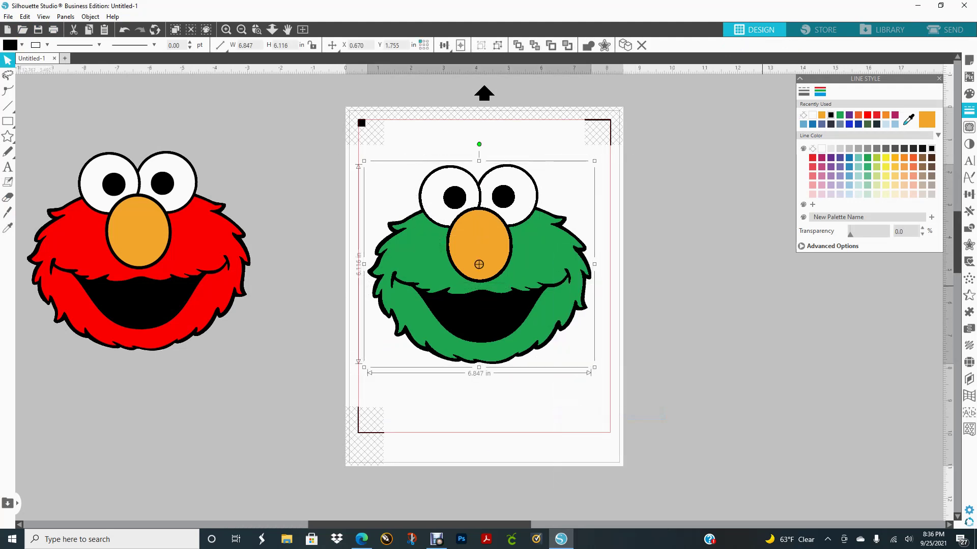
Check the cut lines of the grouped face in the cut setup, return to the design and deselect the group.
click(944, 30)
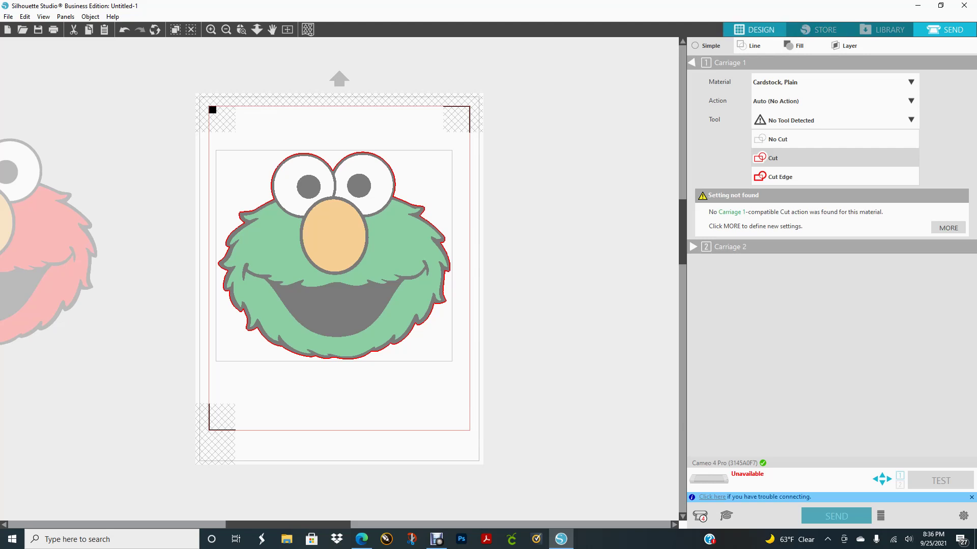
key(ctrl+F1)
click(325, 162)
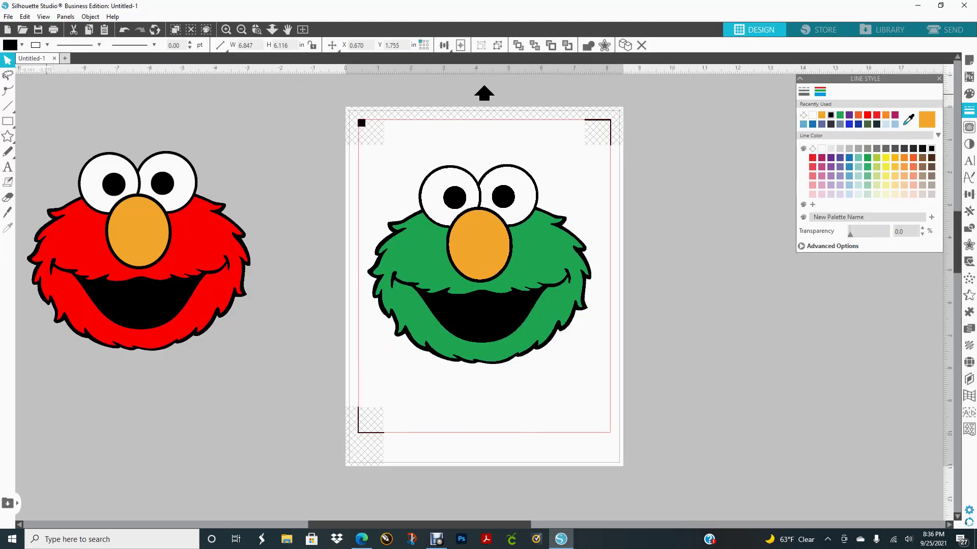
click(7, 16)
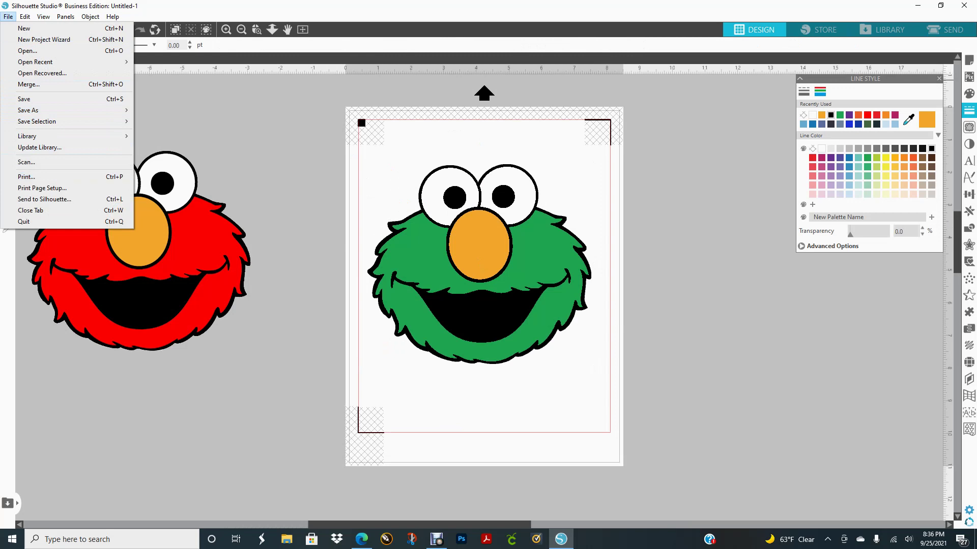
click(268, 139)
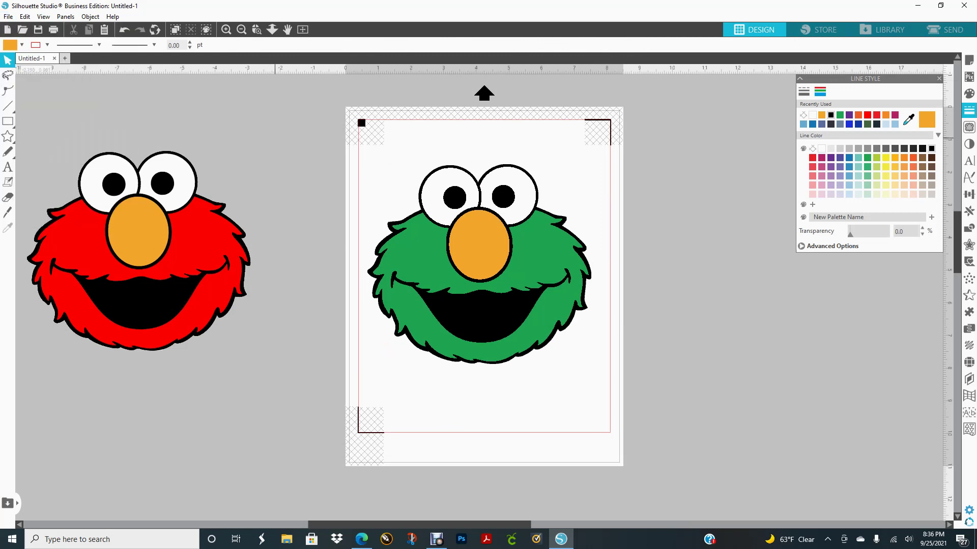